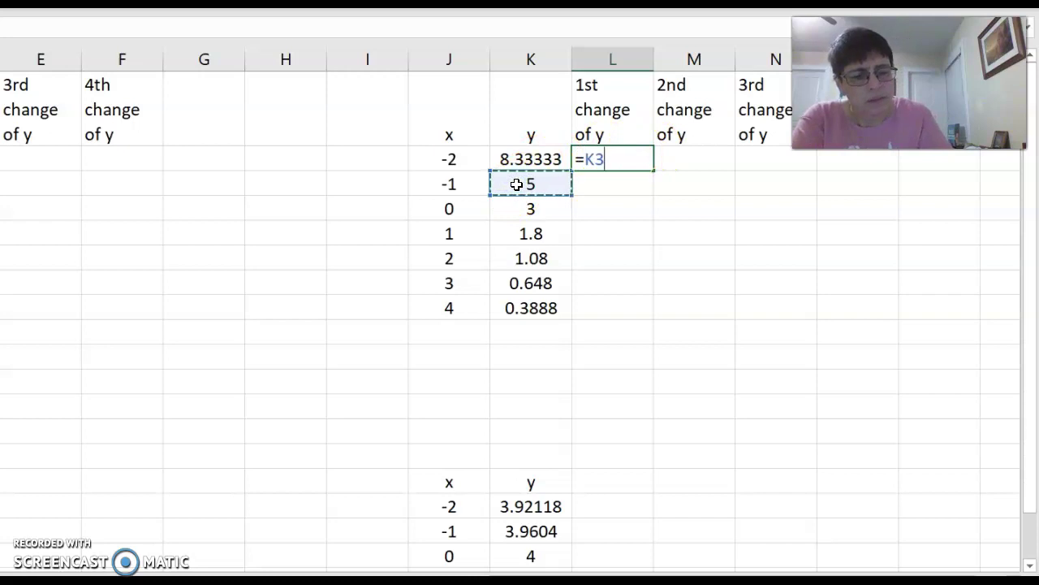
Complete the first-change formula =K3-K2 in L2 and fill it down to L7
{"action": "left_click", "coordinate": [509, 158]}
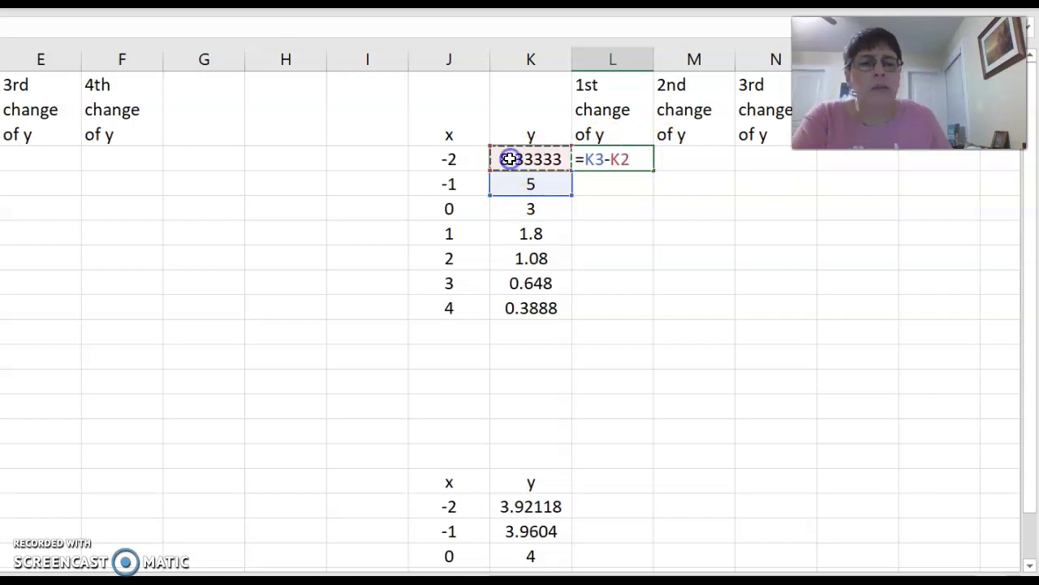
{"action": "key", "text": "Return"}
{"action": "left_click", "coordinate": [629, 160]}
{"action": "left_click_drag", "start_coordinate": [652, 172], "coordinate": [645, 292]}
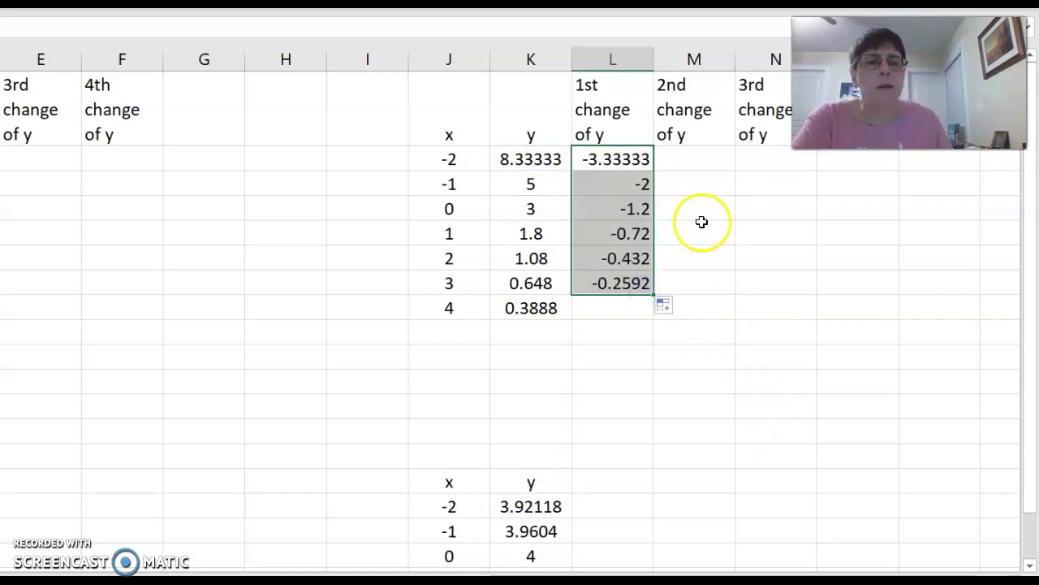
Calculate the second change of y with =L3-L2 in M2 and fill it down to M6
{"action": "left_click", "coordinate": [673, 164]}
{"action": "type", "text": "="}
{"action": "left_click", "coordinate": [624, 182]}
{"action": "type", "text": "-"}
{"action": "left_click", "coordinate": [615, 157]}
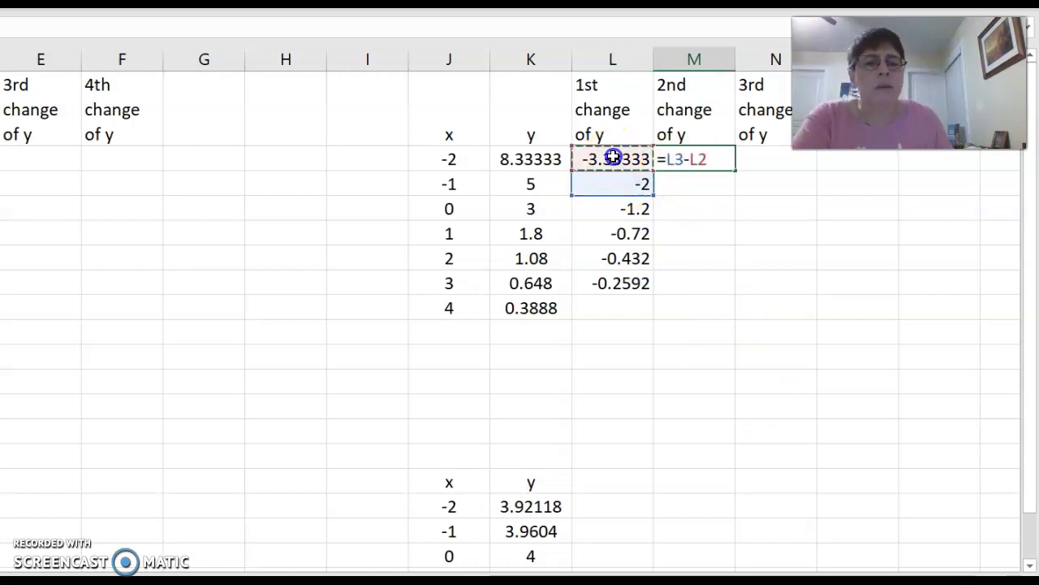
{"action": "key", "text": "Return"}
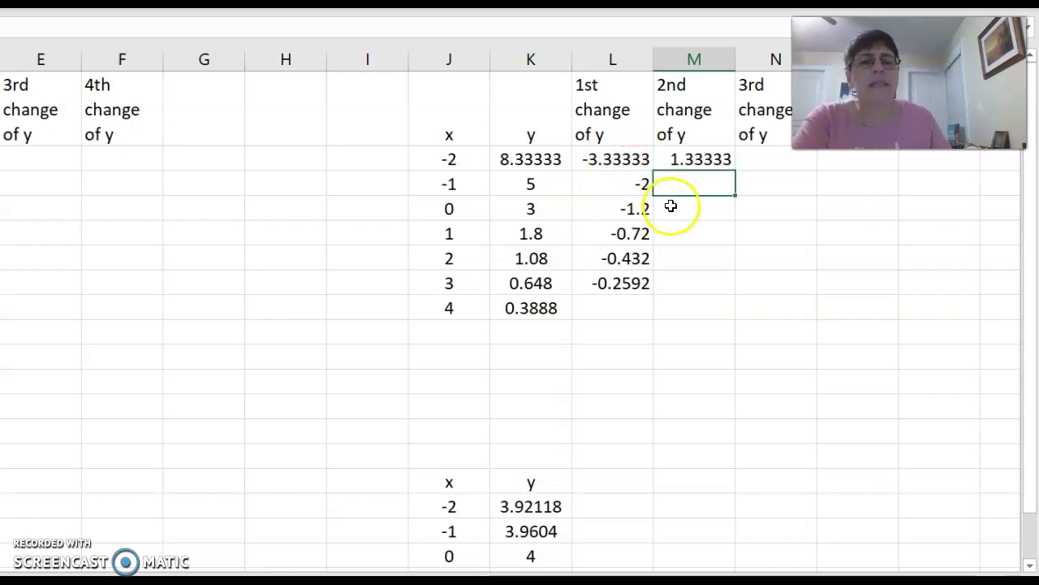
{"action": "left_click", "coordinate": [712, 160]}
{"action": "left_click_drag", "start_coordinate": [731, 171], "coordinate": [735, 268]}
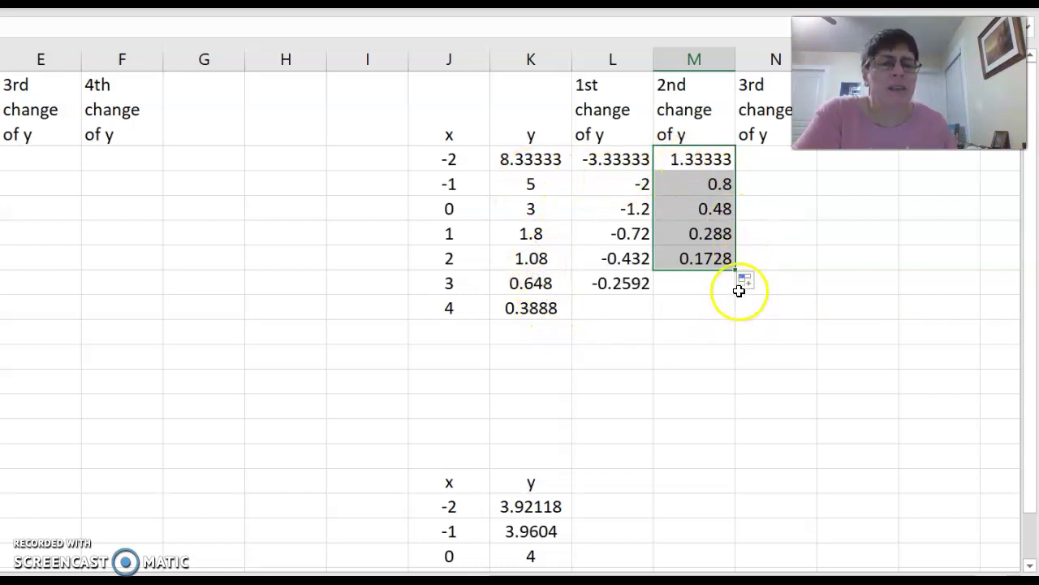
Extend the second-change formulas into column N for the third change of y, clearing the surplus cell N6
{"action": "left_click_drag", "start_coordinate": [735, 268], "coordinate": [791, 273]}
{"action": "left_click", "coordinate": [781, 260]}
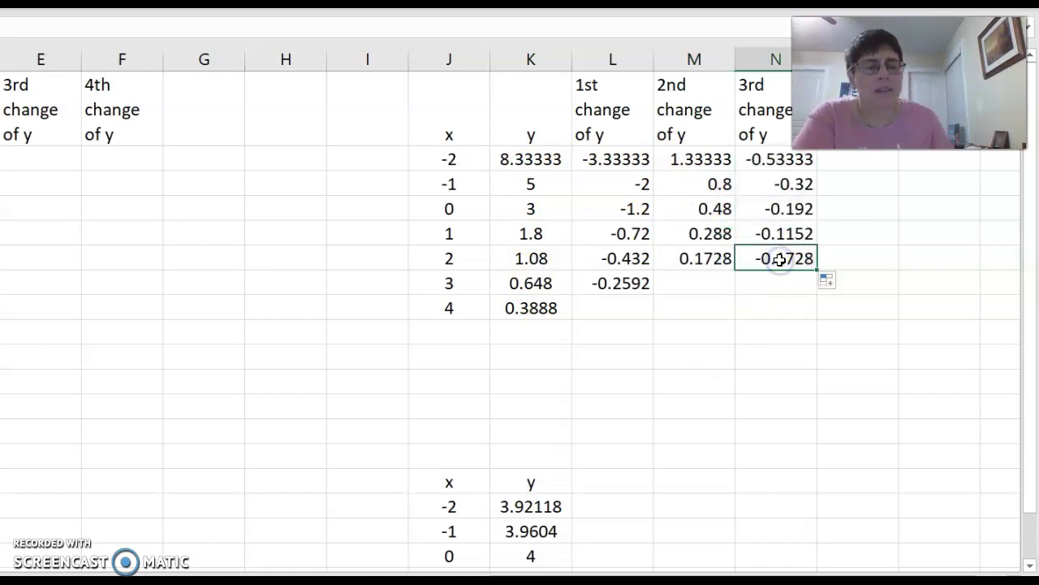
{"action": "double_click", "coordinate": [781, 260]}
{"action": "left_click", "coordinate": [798, 332]}
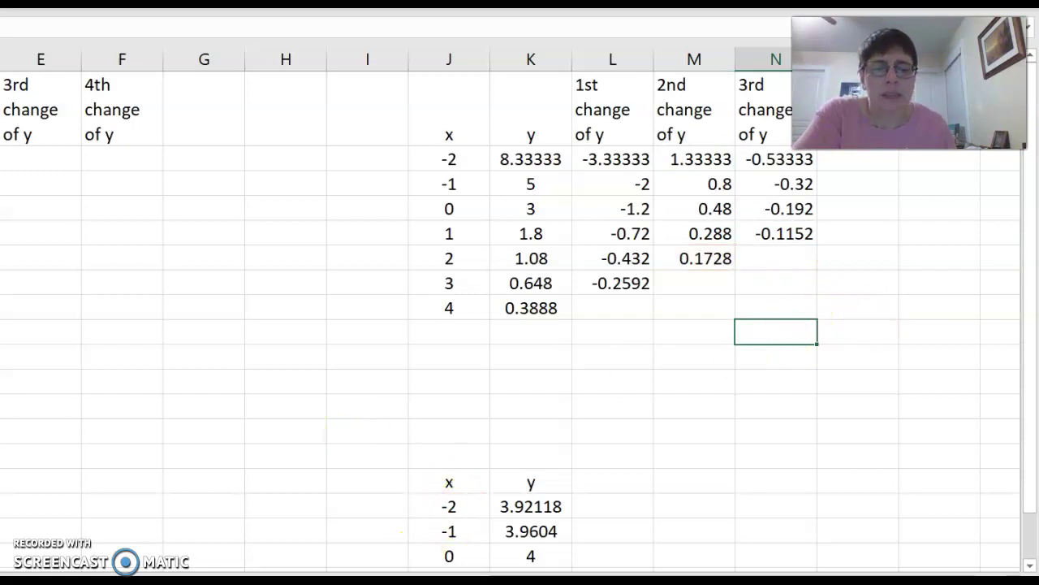
{"action": "scroll", "coordinate": [520, 325], "scroll_direction": "right", "scroll_amount": 1}
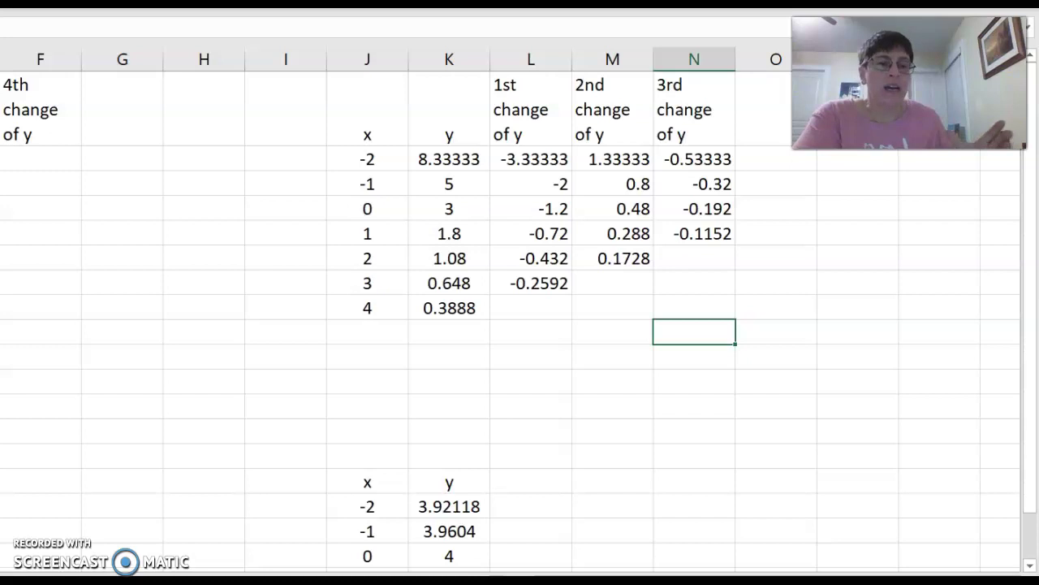
Clear the change-of-y headings and all difference values from L1:N8
{"action": "left_click", "coordinate": [471, 159]}
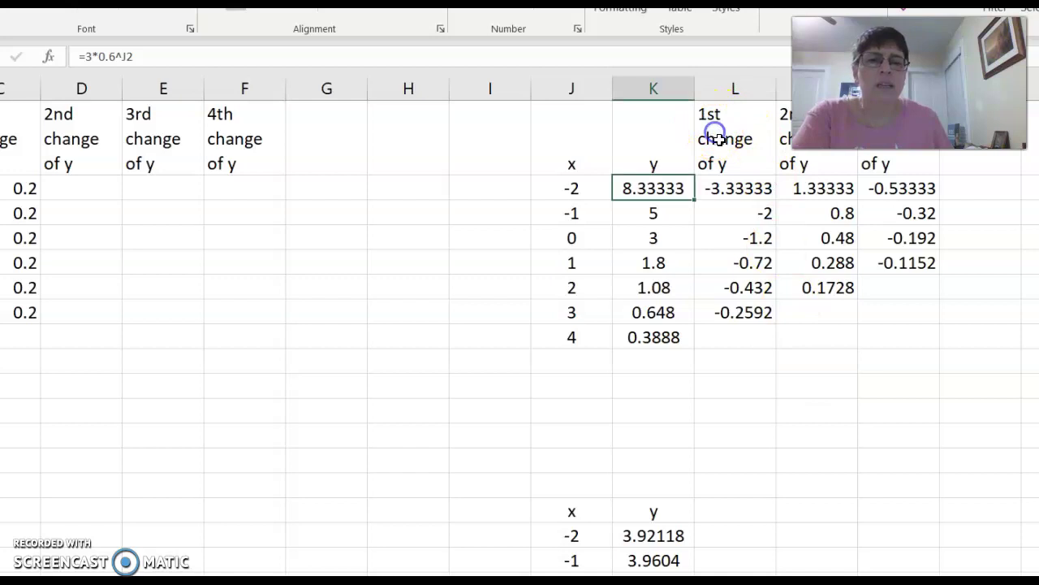
{"action": "mouse_move", "coordinate": [709, 122]}
{"action": "left_mouse_down"}
{"action": "mouse_move", "coordinate": [935, 322]}
{"action": "mouse_move", "coordinate": [942, 341]}
{"action": "left_mouse_up"}
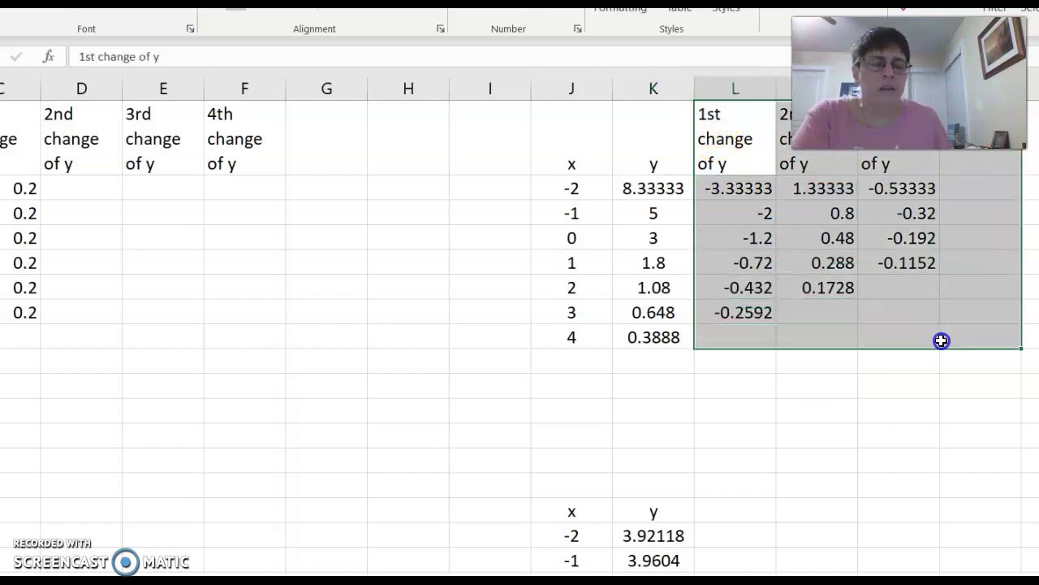
{"action": "key", "text": "BackSpace"}
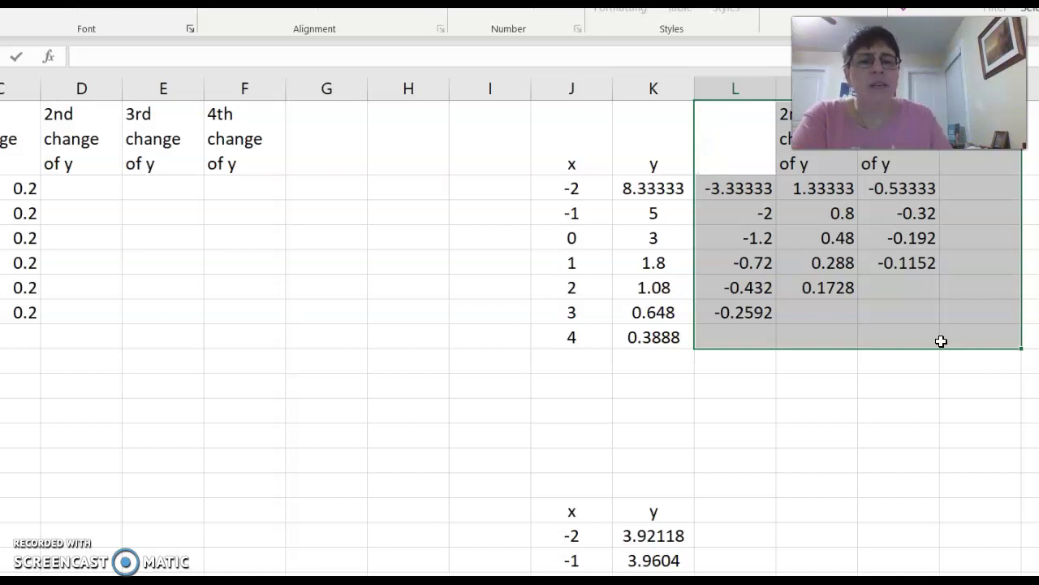
{"action": "left_click", "coordinate": [800, 385]}
{"action": "left_click_drag", "start_coordinate": [729, 138], "coordinate": [907, 329]}
{"action": "key", "text": "Delete"}
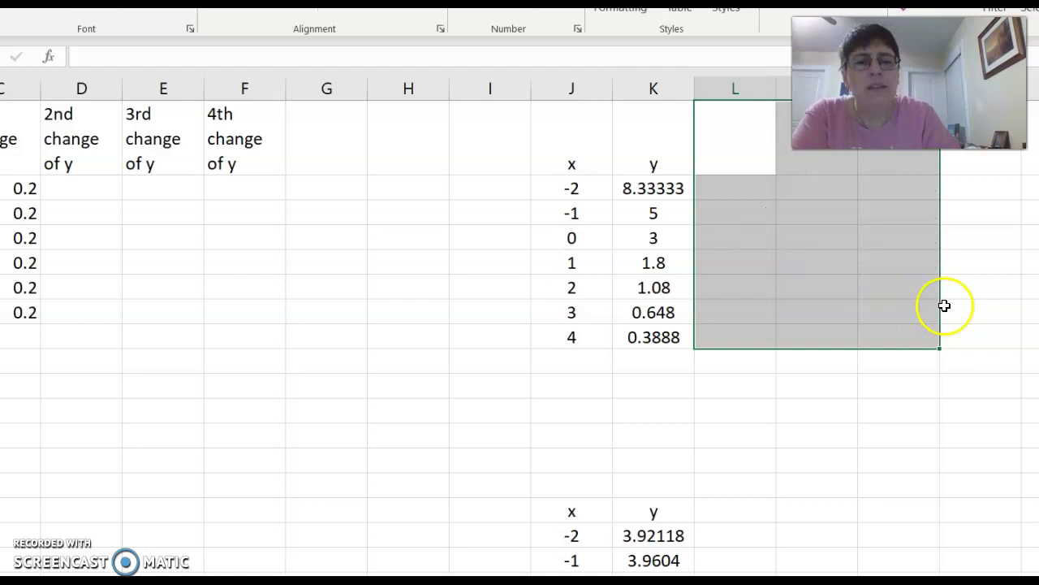
Add a "ratio" heading in L1, enter =K3/K2 in L2 and fill it down to L7
{"action": "left_click", "coordinate": [745, 151]}
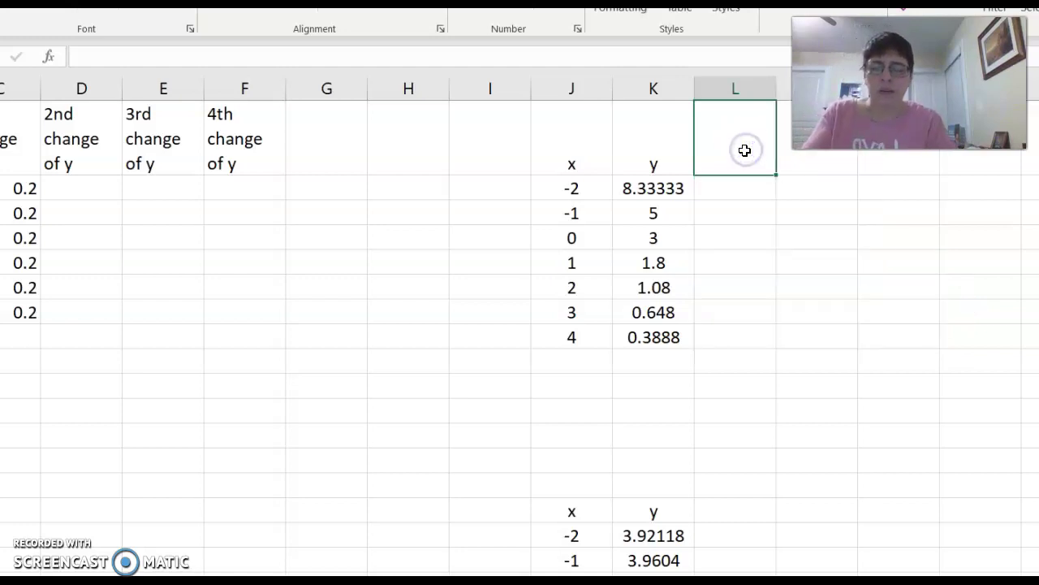
{"action": "type", "text": "ratio"}
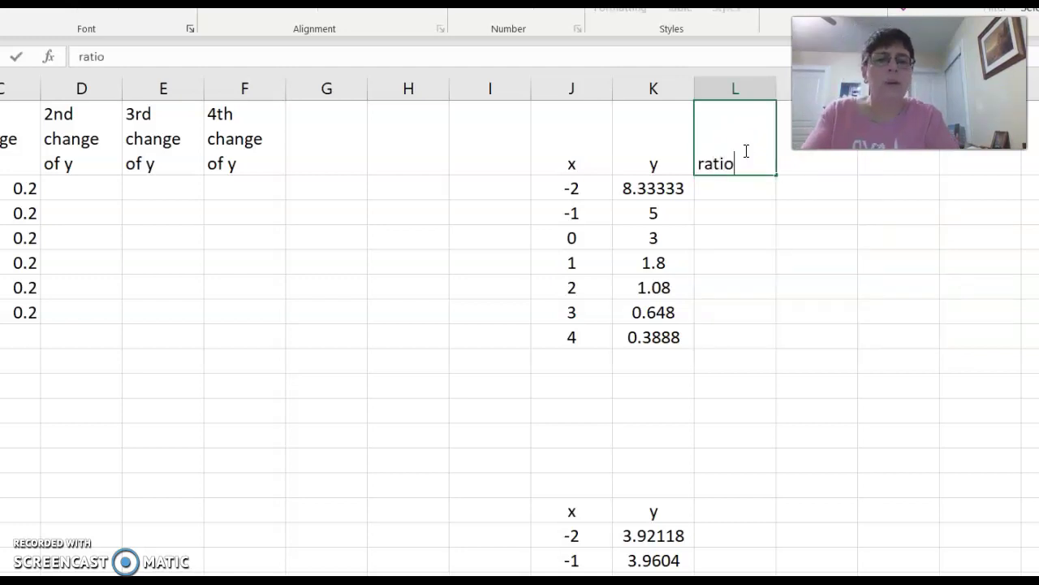
{"action": "left_click", "coordinate": [703, 189]}
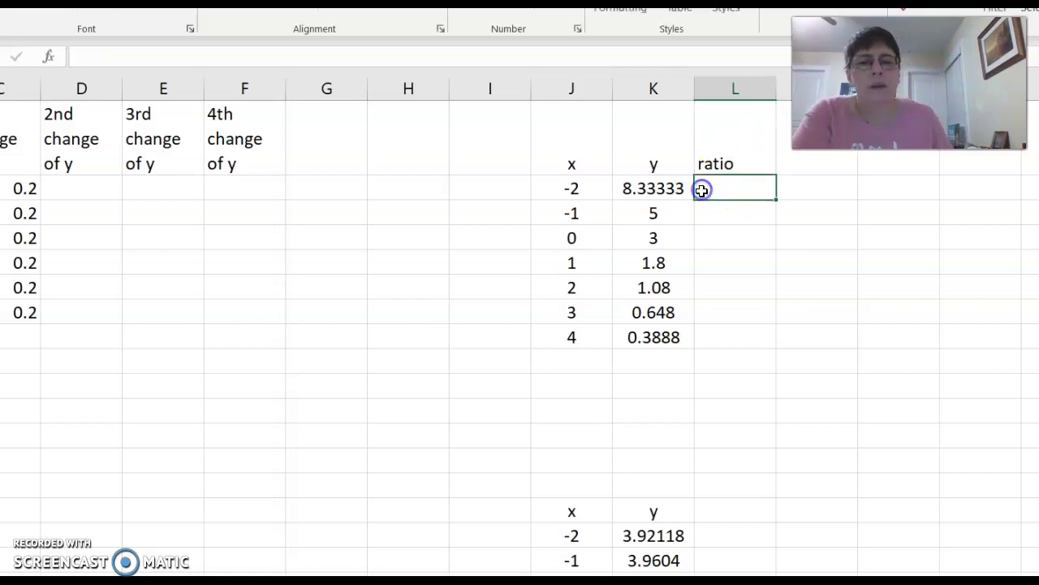
{"action": "type", "text": "="}
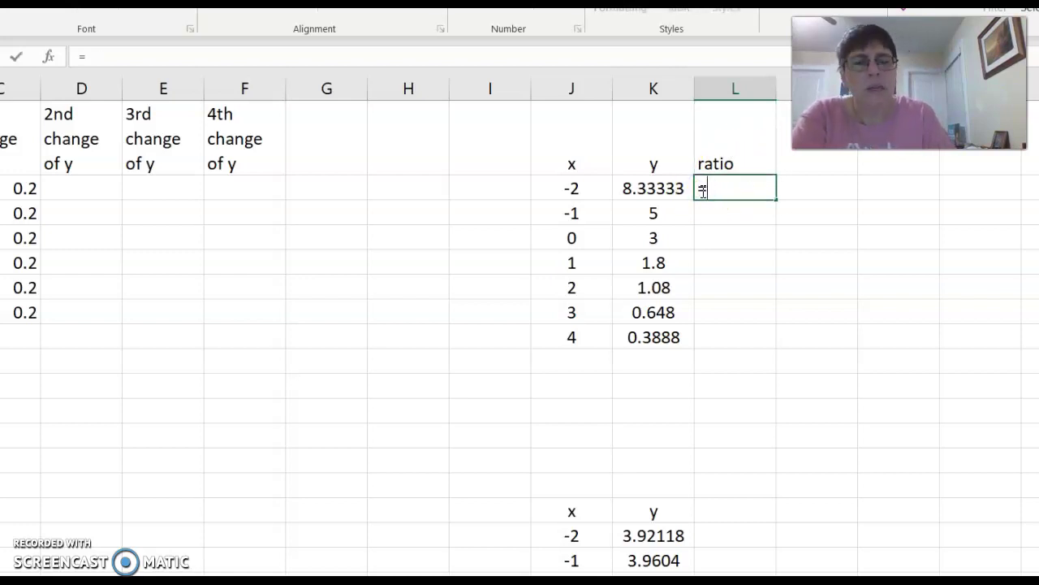
{"action": "left_click", "coordinate": [669, 219]}
{"action": "type", "text": "/"}
{"action": "left_click", "coordinate": [658, 187]}
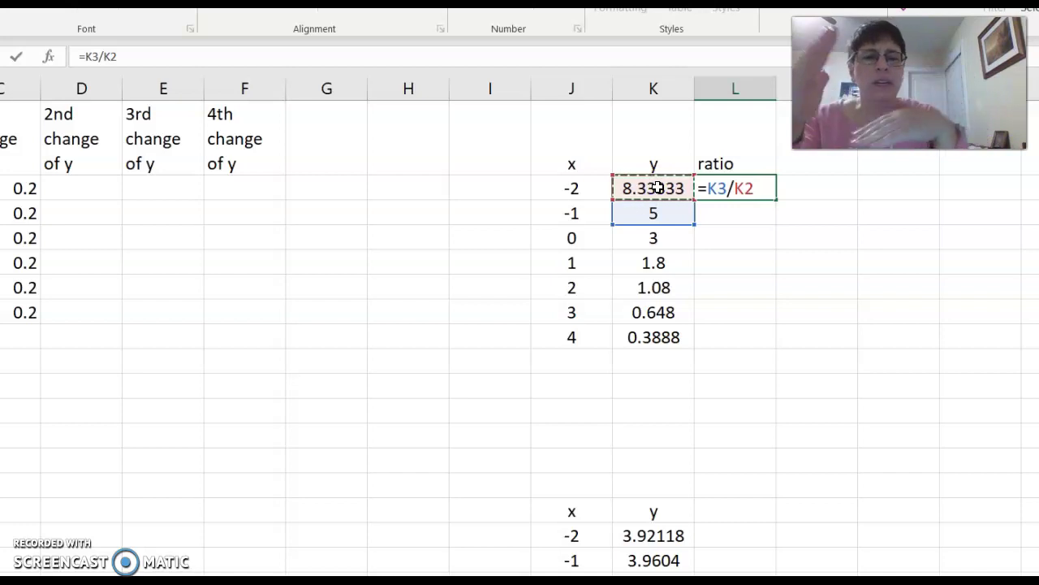
{"action": "key", "text": "Return"}
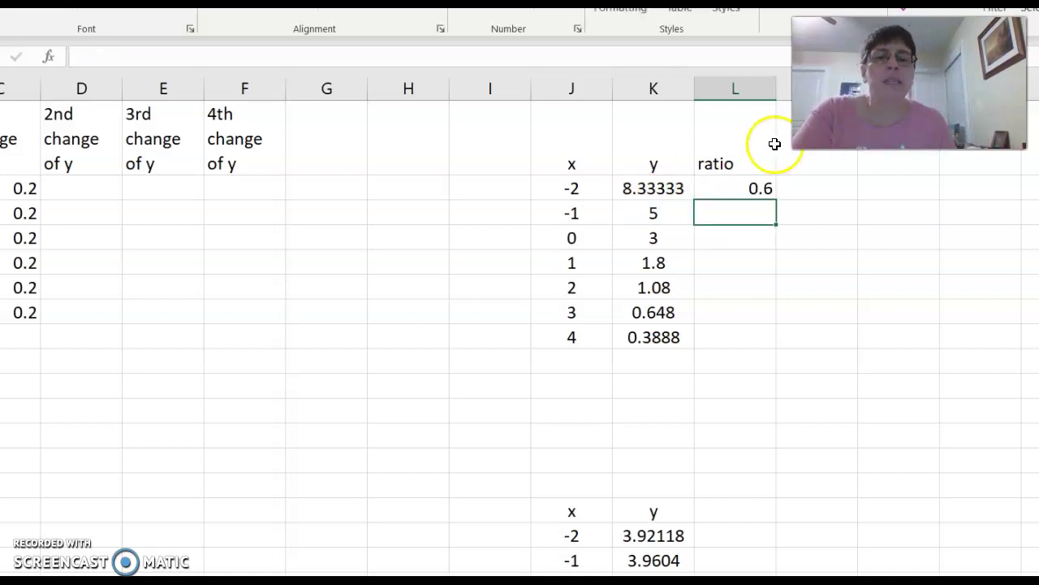
{"action": "left_click", "coordinate": [739, 187]}
{"action": "left_click_drag", "start_coordinate": [774, 201], "coordinate": [788, 334]}
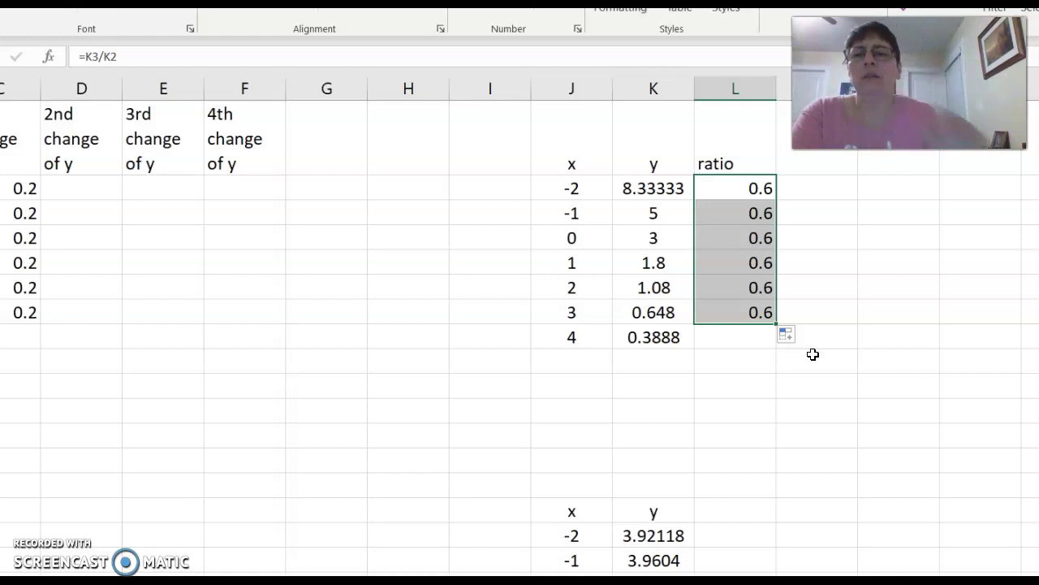
Examine the y formulas in K2 and K4, focusing on the leading coefficient in K4
{"action": "left_click", "coordinate": [670, 194]}
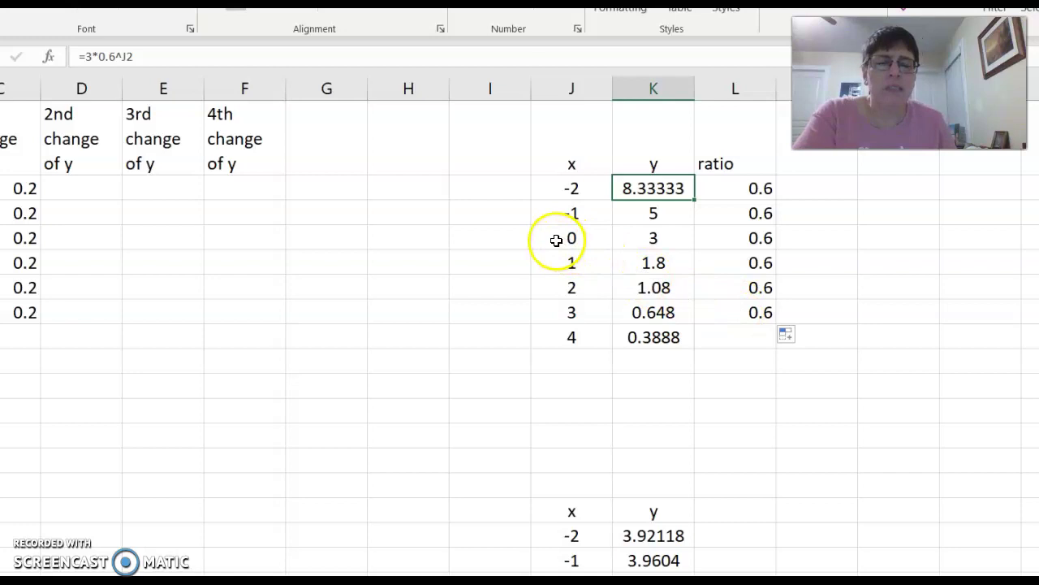
{"action": "left_click", "coordinate": [668, 238]}
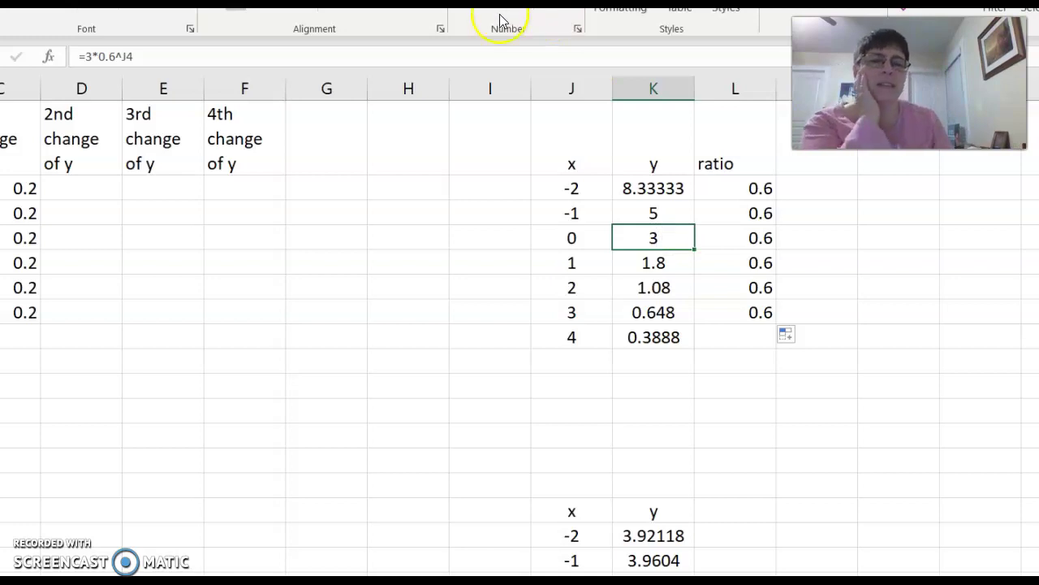
{"action": "left_click", "coordinate": [92, 59]}
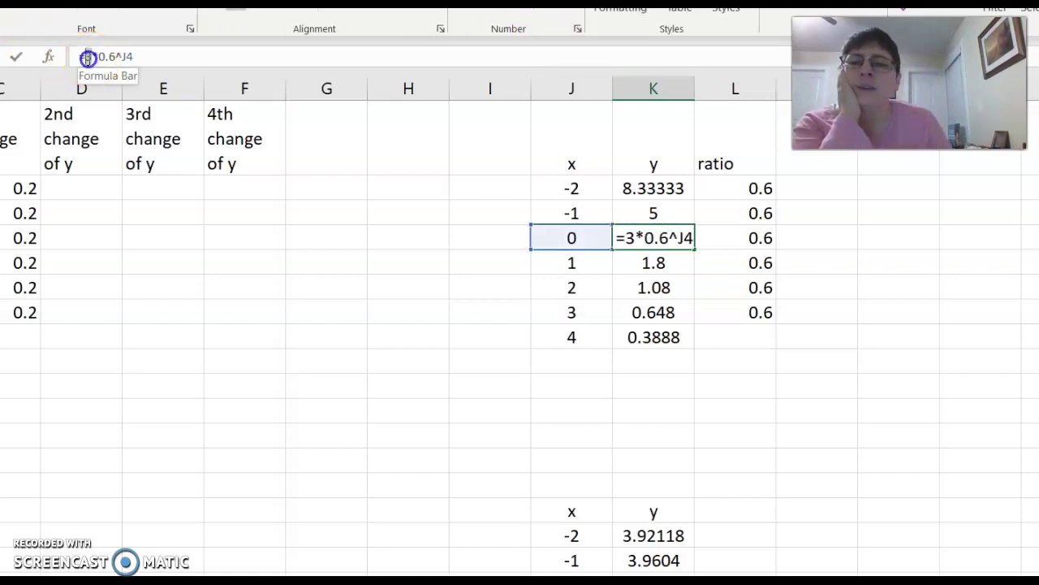
{"action": "left_click", "coordinate": [85, 55]}
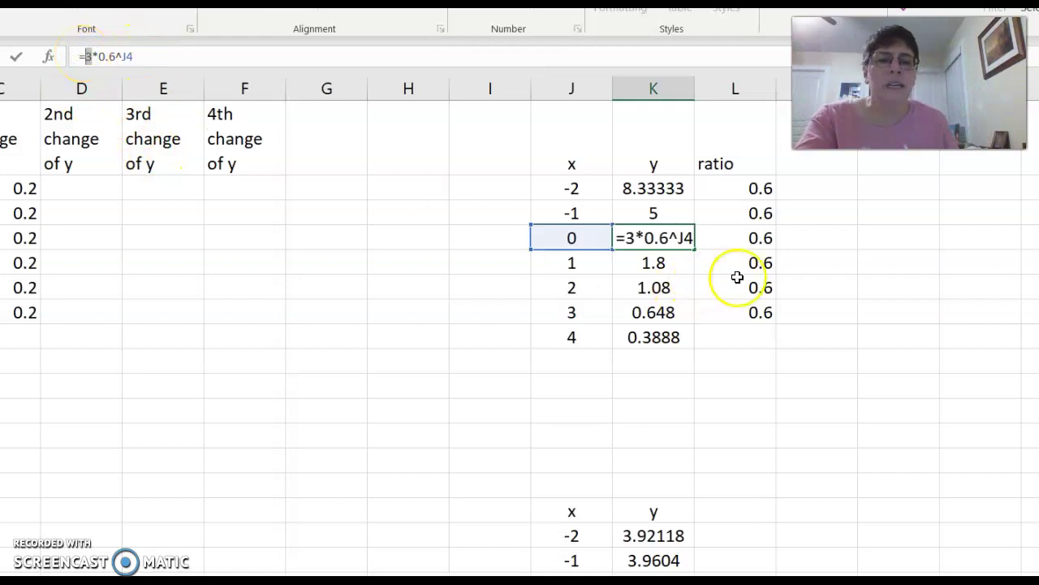
{"action": "left_click", "coordinate": [804, 237]}
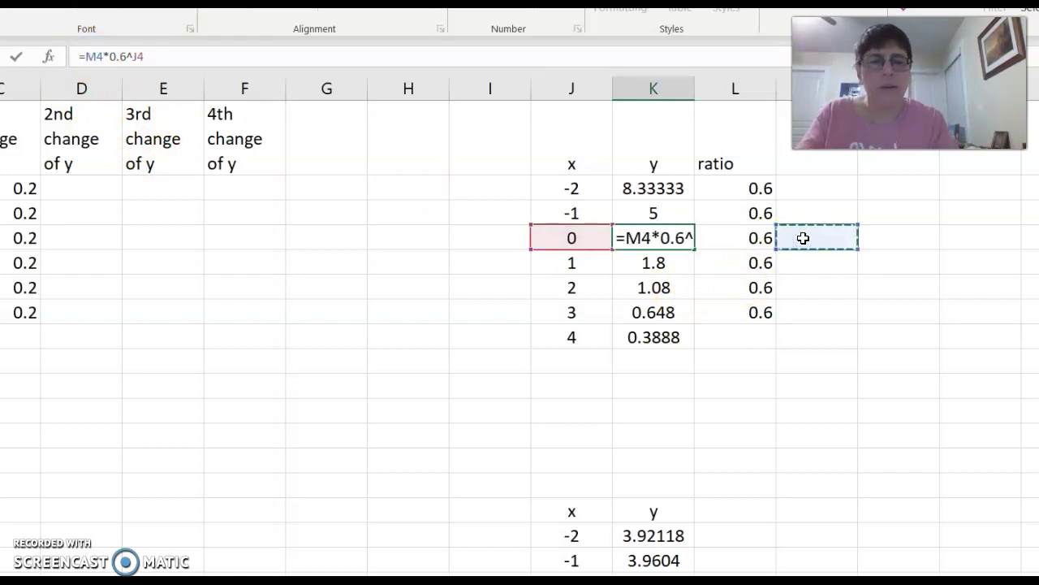
{"action": "key", "text": "BackSpace"}
{"action": "key", "text": "BackSpace"}
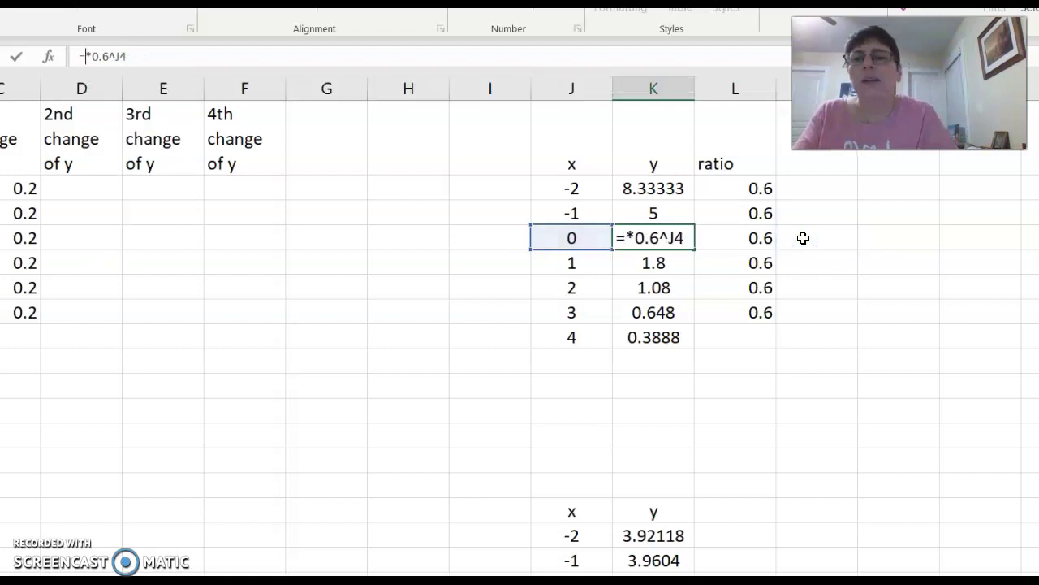
{"action": "type", "text": "3"}
{"action": "key", "text": "Return"}
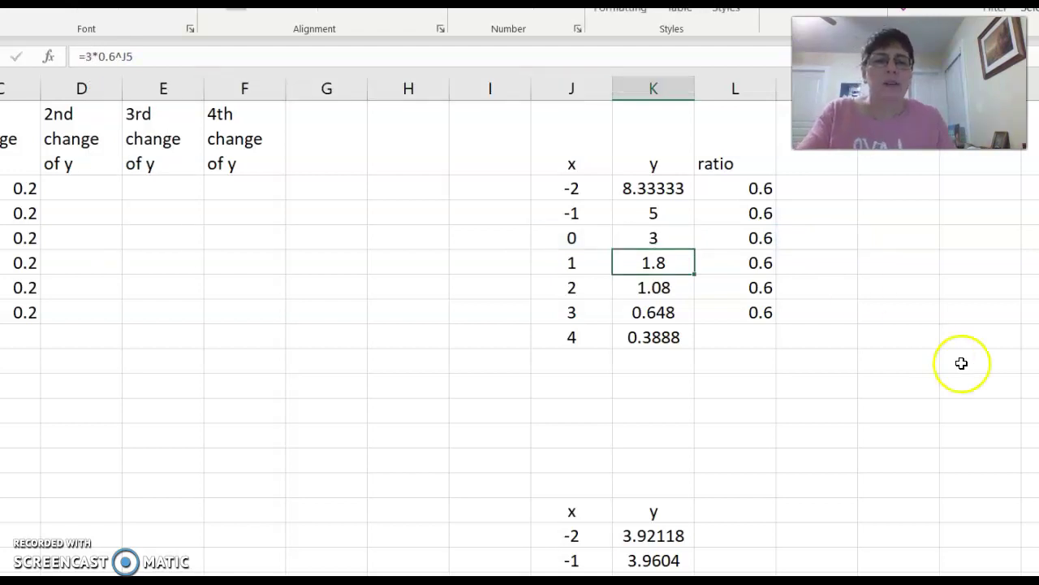
Write the exponential equation y = 3*(0.6)^x in M4 beside the ratio column
{"action": "left_click", "coordinate": [812, 244]}
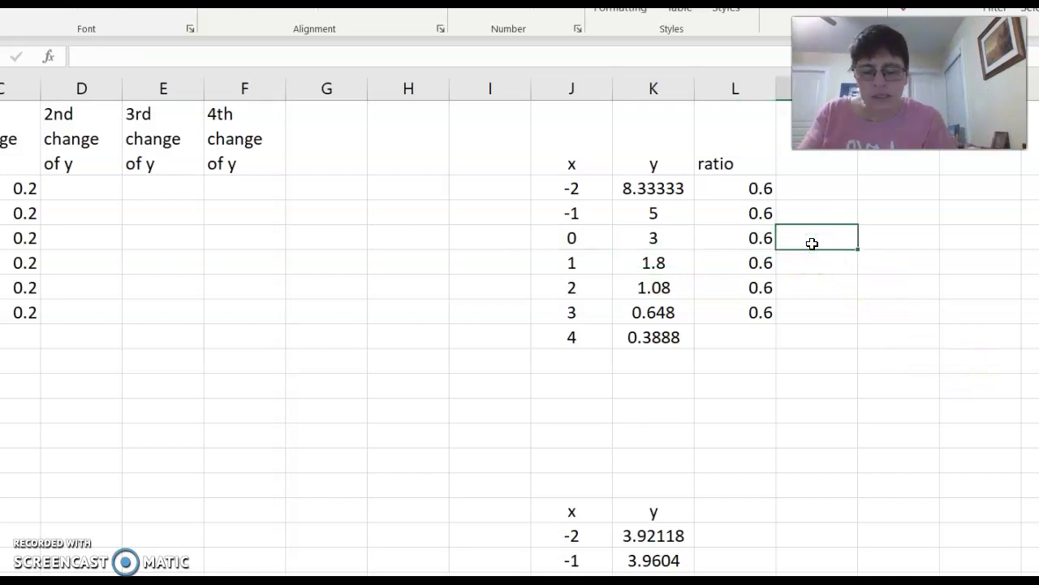
{"action": "type", "text": "y"}
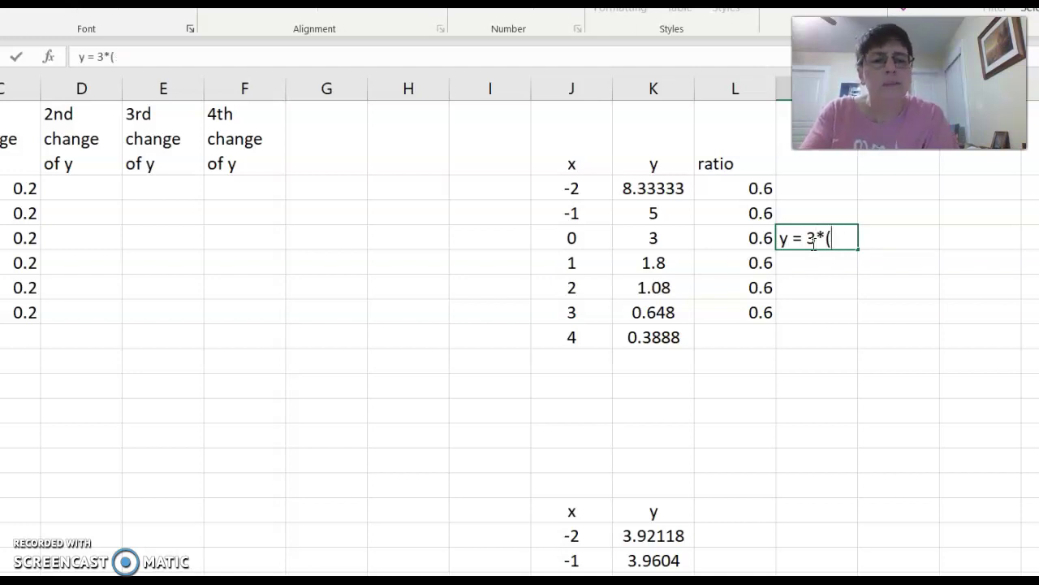
{"action": "type", "text": "= 3*(0.6)^x"}
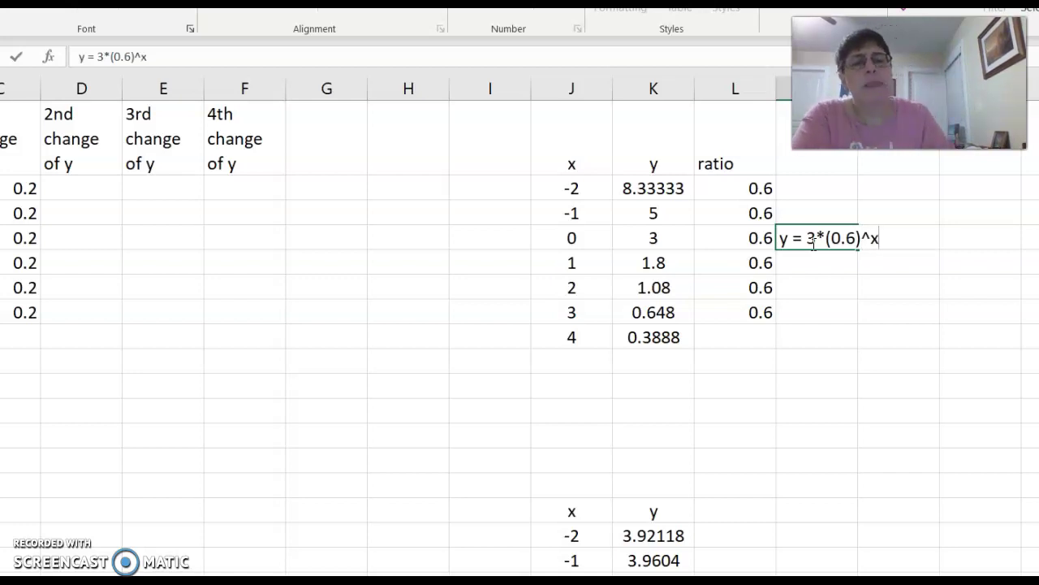
{"action": "left_click", "coordinate": [846, 245]}
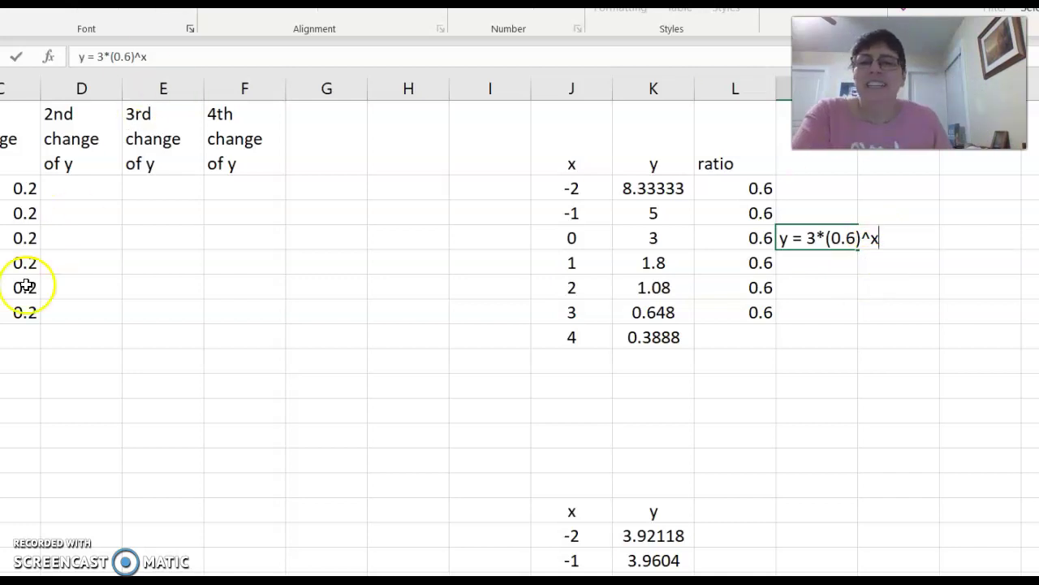
Write the linear equation y = 0.2x^1 +3 in E4 beside the first table
{"action": "left_click", "coordinate": [146, 238]}
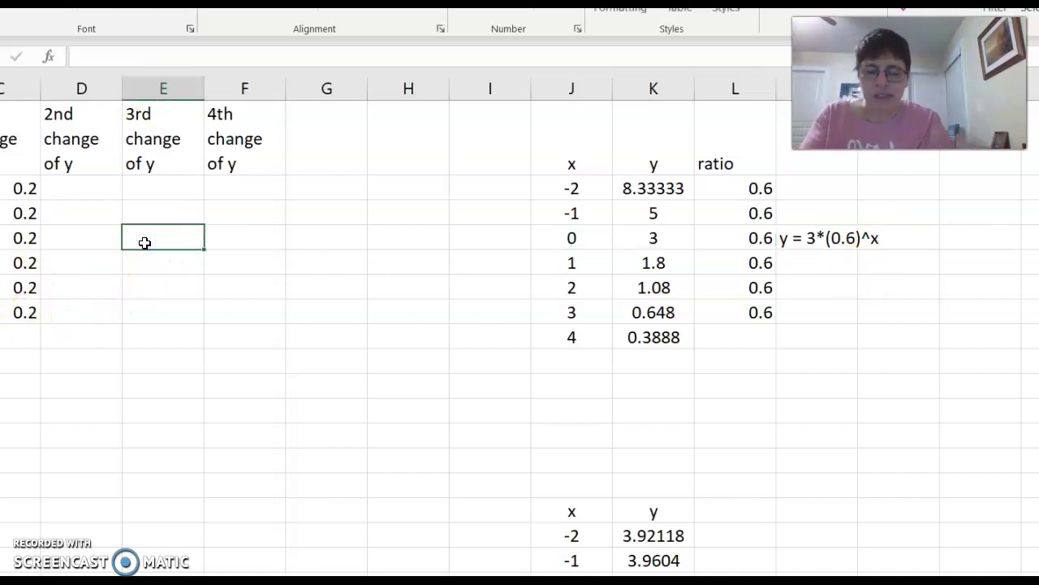
{"action": "type", "text": "y = 0.2x"}
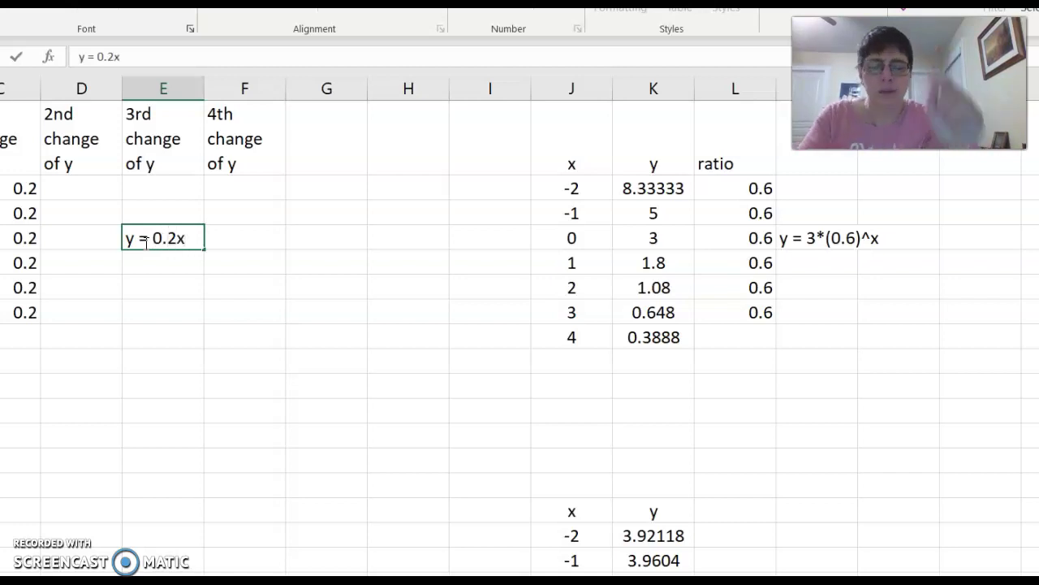
{"action": "type", "text": "1 +"}
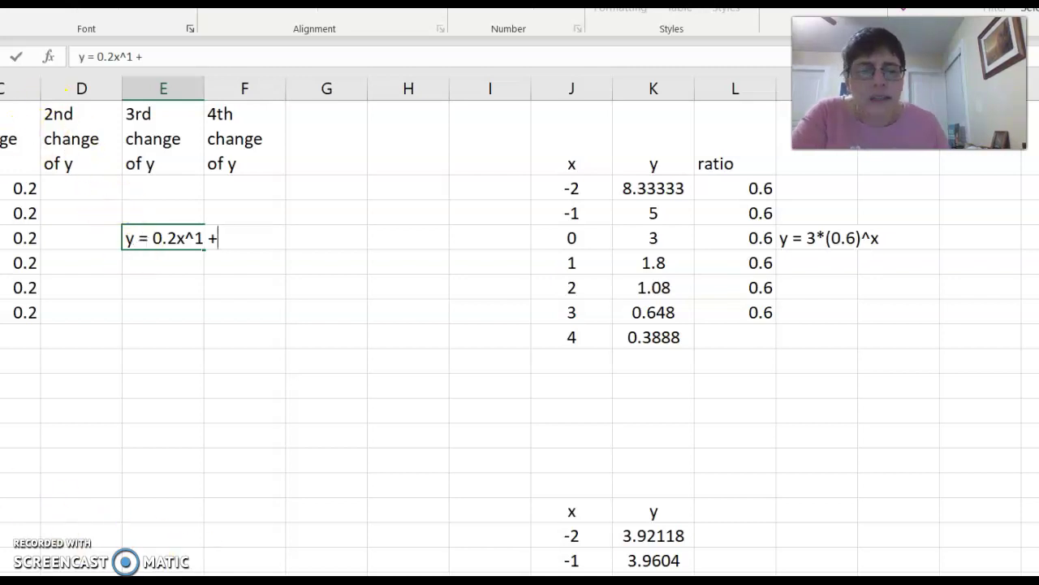
{"action": "scroll", "coordinate": [390, 325], "scroll_direction": "left", "scroll_amount": 1}
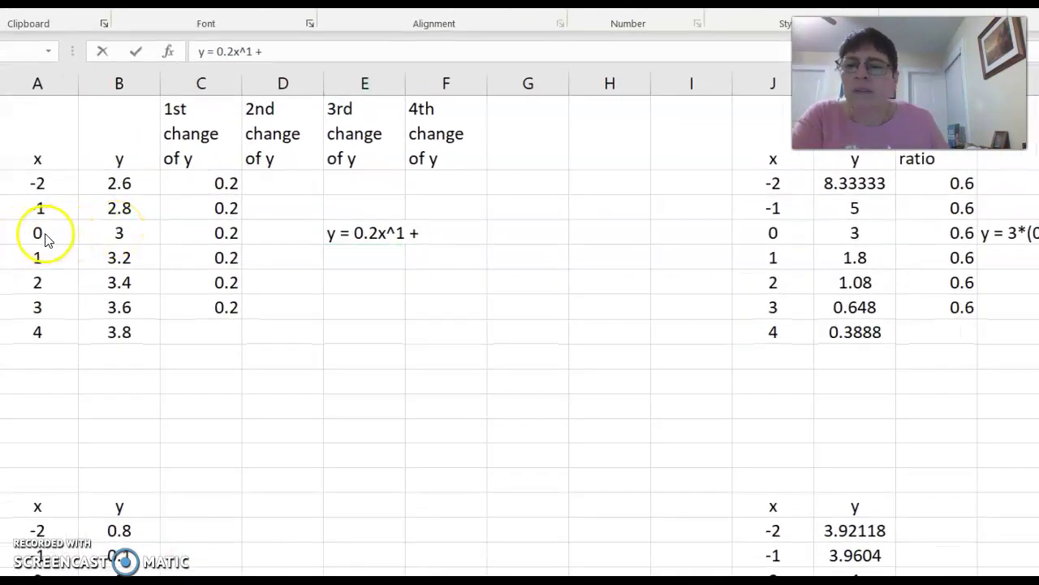
{"action": "left_click", "coordinate": [116, 227]}
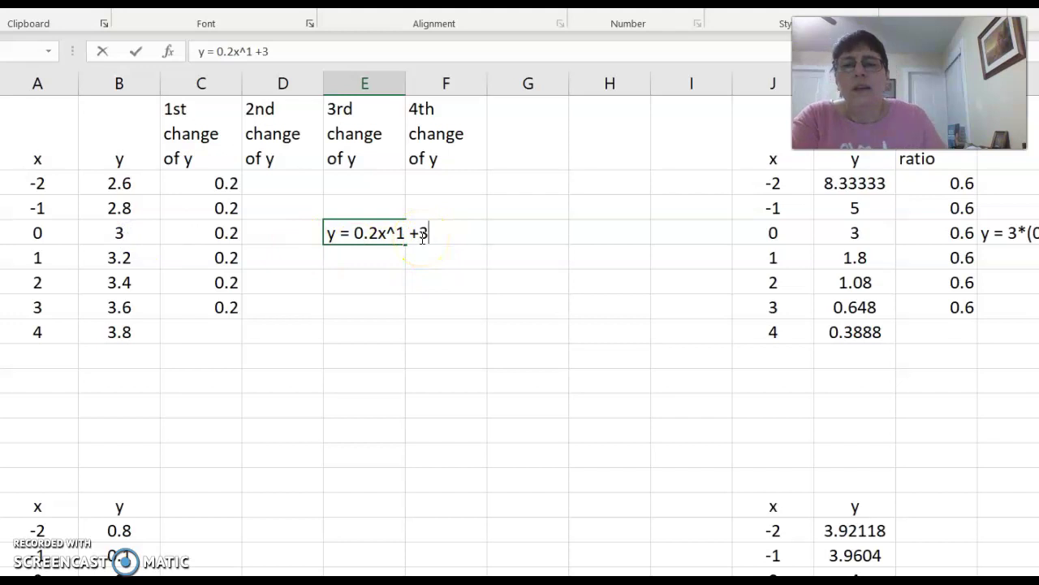
Complete the equation entry in E4 and examine the x = 0 rows of both upper tables for their y-intercepts
{"action": "left_click", "coordinate": [404, 298]}
{"action": "left_click_drag", "start_coordinate": [33, 235], "coordinate": [101, 241]}
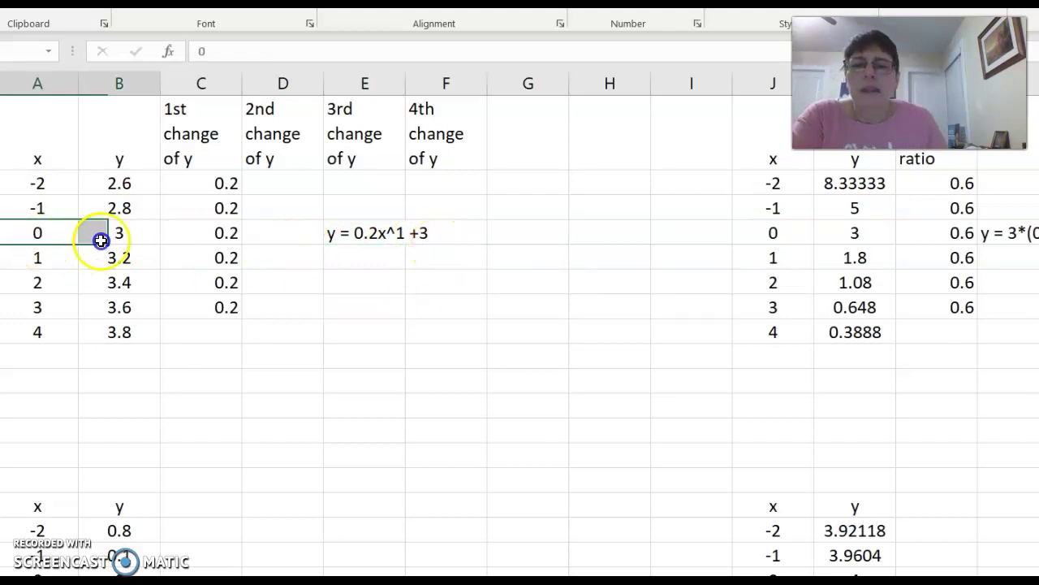
{"action": "left_click_drag", "start_coordinate": [859, 237], "coordinate": [786, 233]}
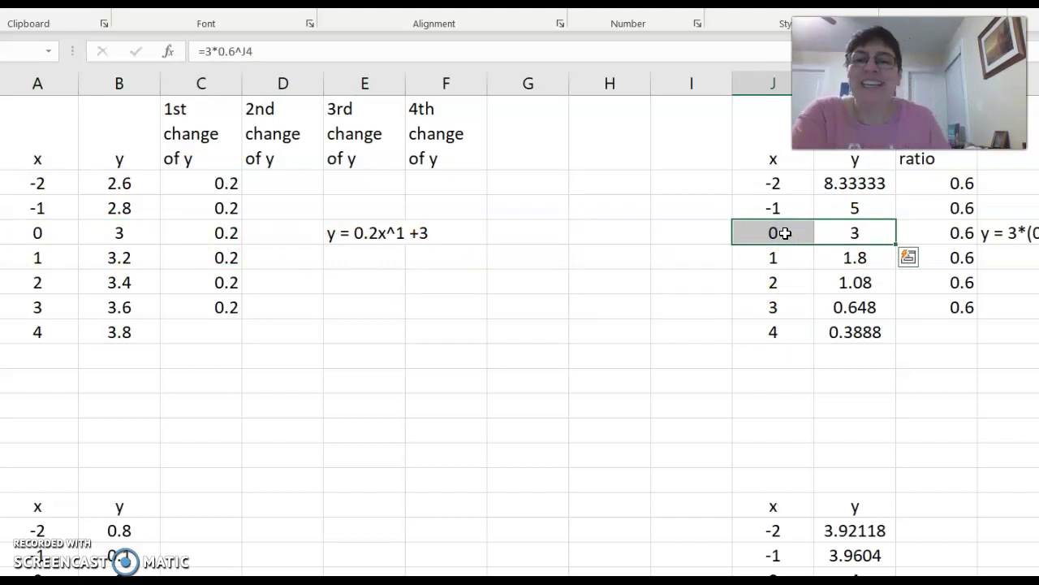
Add a "ratio" heading in C15, enter =B17/B16 in C16 and fill it down to C21
{"action": "scroll", "coordinate": [49, 325], "scroll_direction": "down", "scroll_amount": 3}
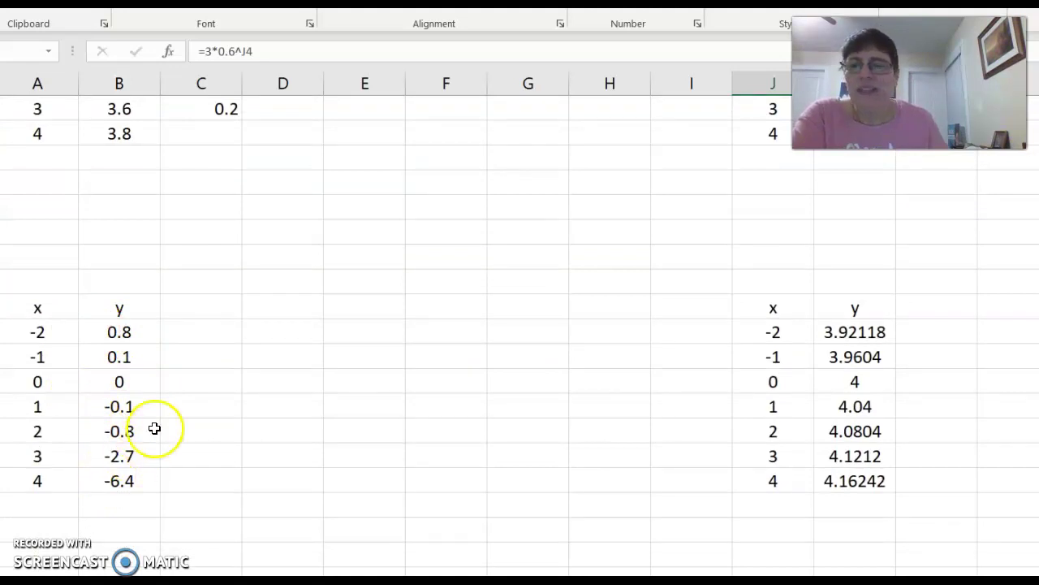
{"action": "left_click", "coordinate": [180, 307]}
{"action": "type", "text": "ratio"}
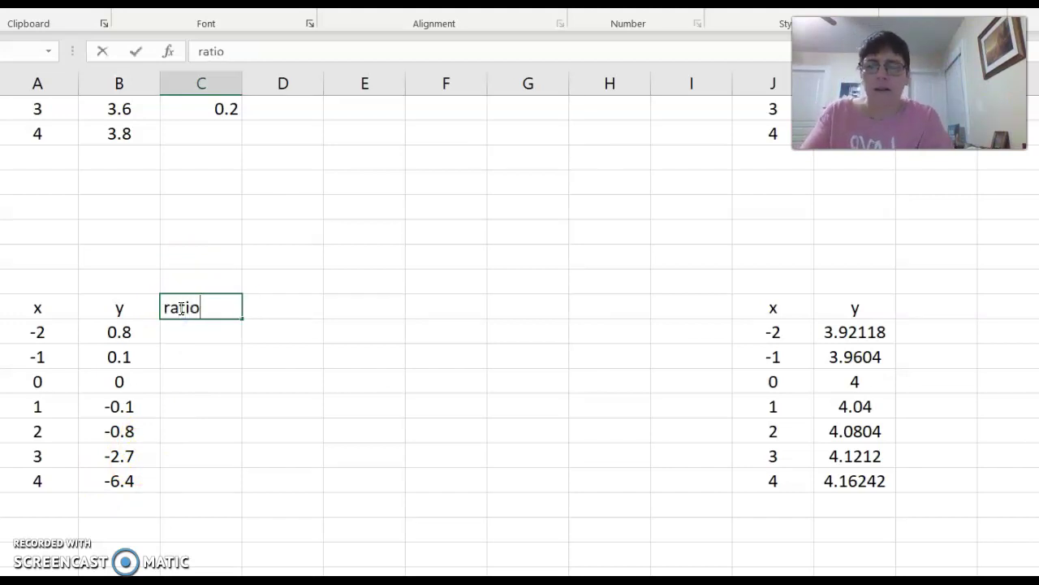
{"action": "left_click", "coordinate": [198, 330]}
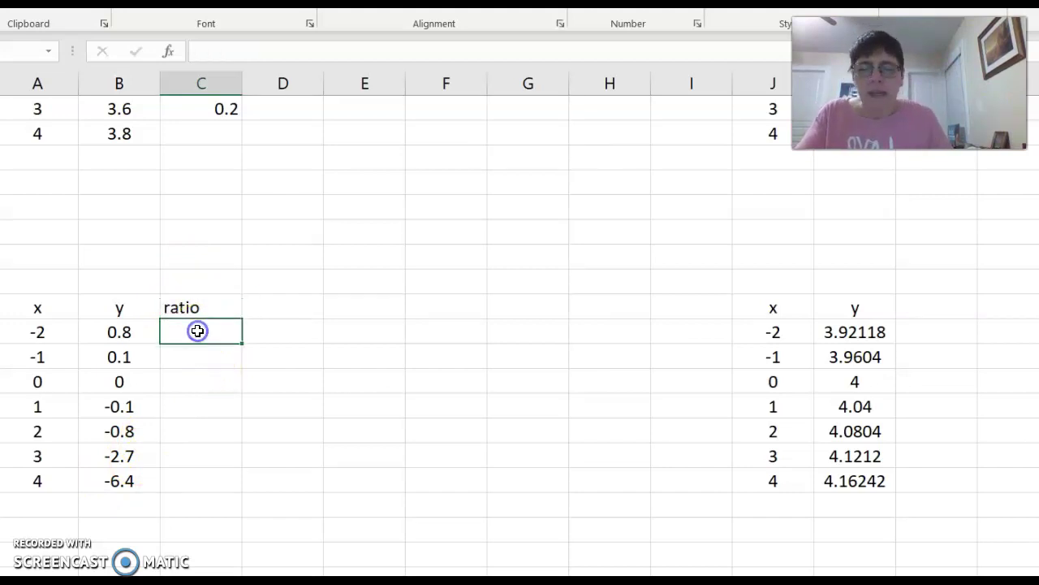
{"action": "left_click", "coordinate": [119, 357]}
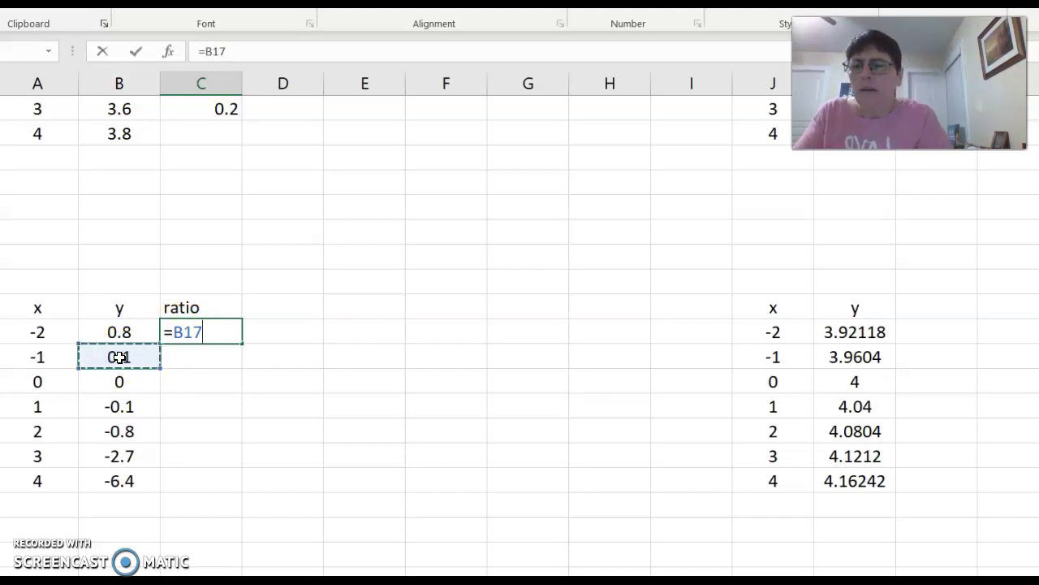
{"action": "type", "text": "/"}
{"action": "left_click", "coordinate": [91, 330]}
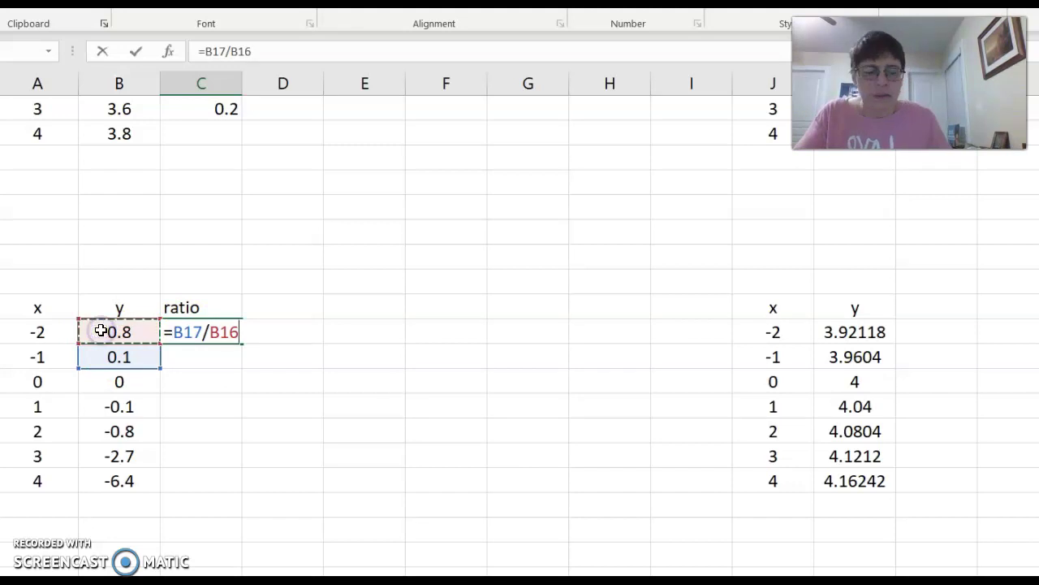
{"action": "key", "text": "Return"}
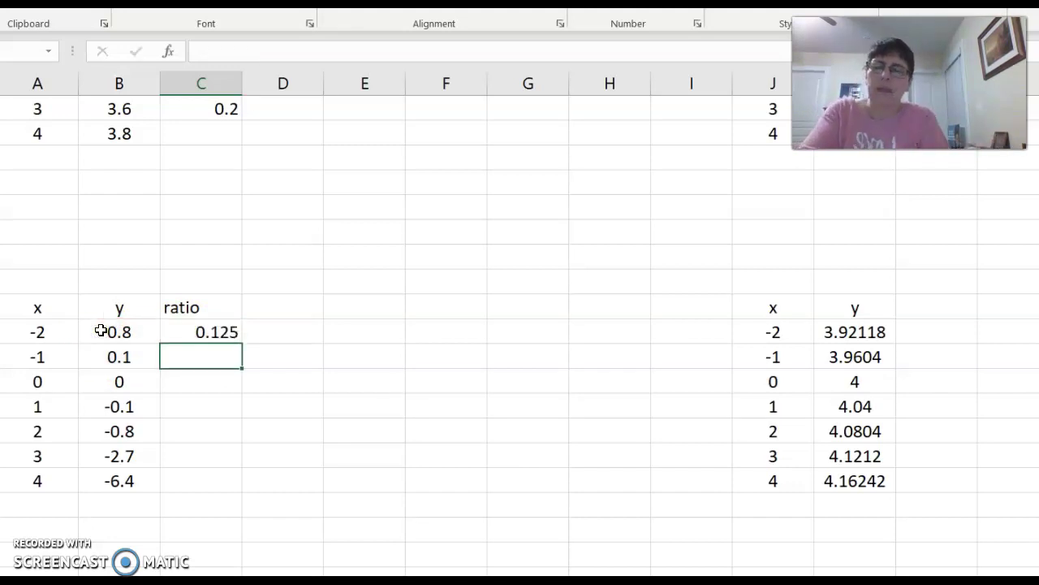
{"action": "left_click", "coordinate": [202, 330]}
{"action": "left_click_drag", "start_coordinate": [242, 344], "coordinate": [236, 465]}
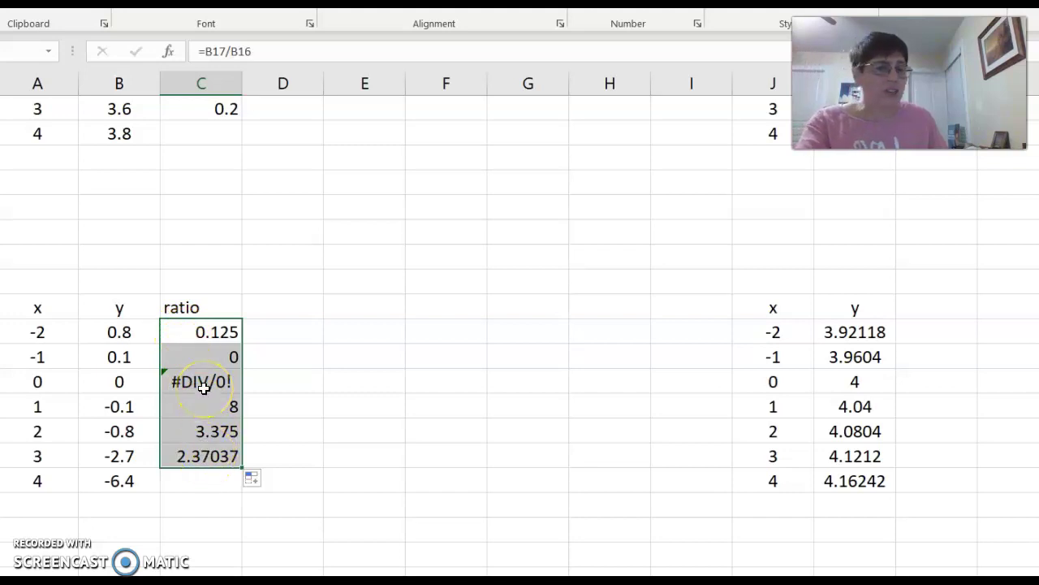
Add the heading "change of y" in D15 beside the ratio heading
{"action": "left_click", "coordinate": [275, 317]}
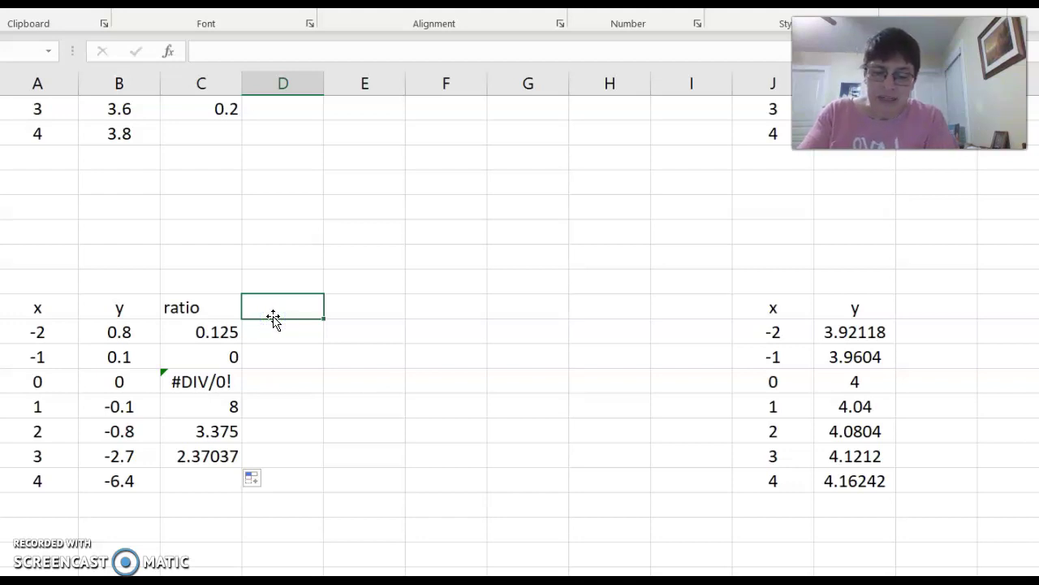
{"action": "type", "text": "change po"}
{"action": "key", "text": "BackSpace"}
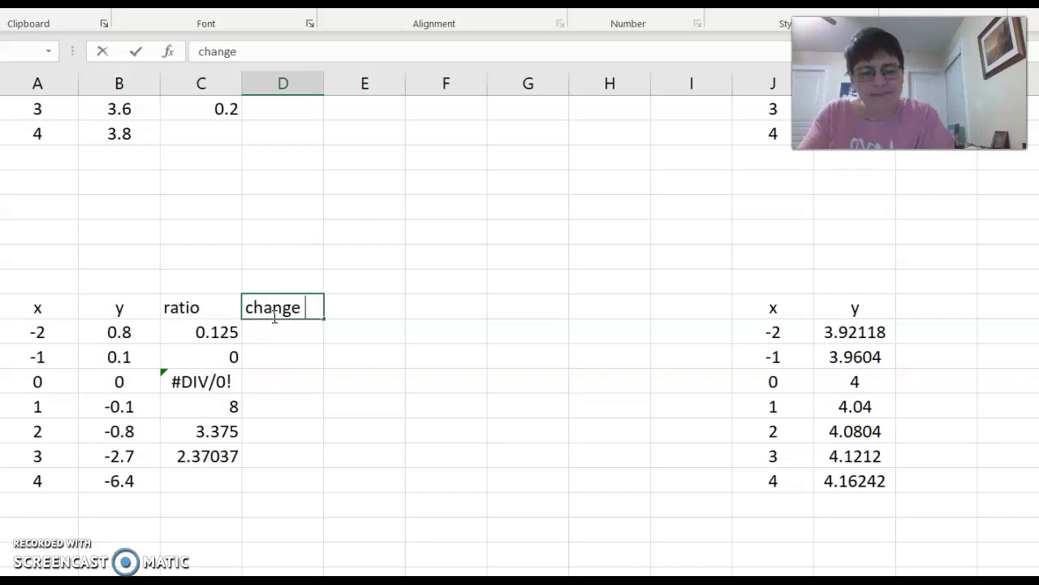
{"action": "type", "text": "f y"}
{"action": "left_click", "coordinate": [316, 378]}
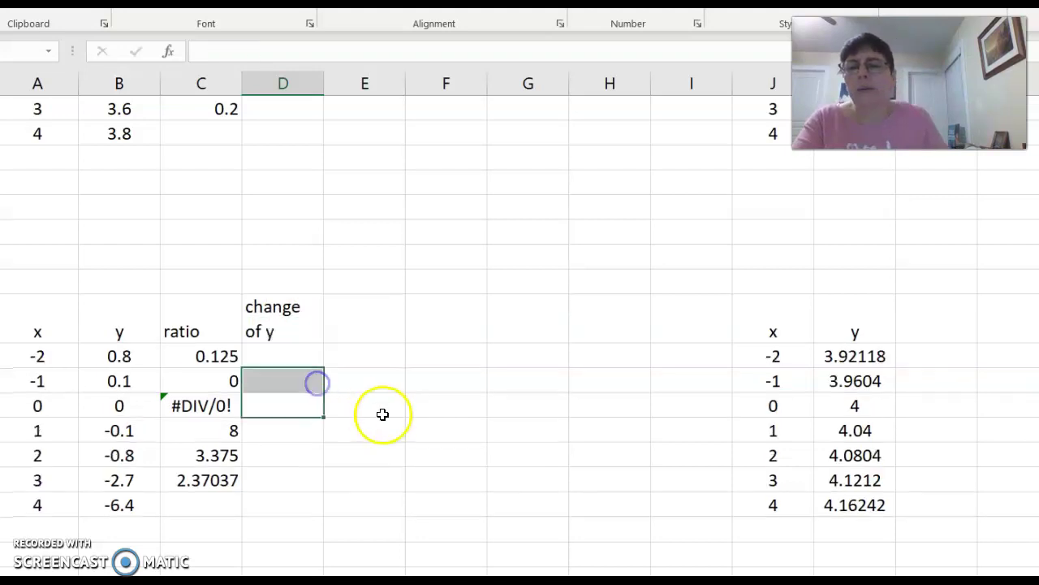
Enter the difference formula =B17-B16 in D16 and fill it down to D21
{"action": "left_click", "coordinate": [287, 353]}
{"action": "type", "text": "="}
{"action": "left_click", "coordinate": [113, 382]}
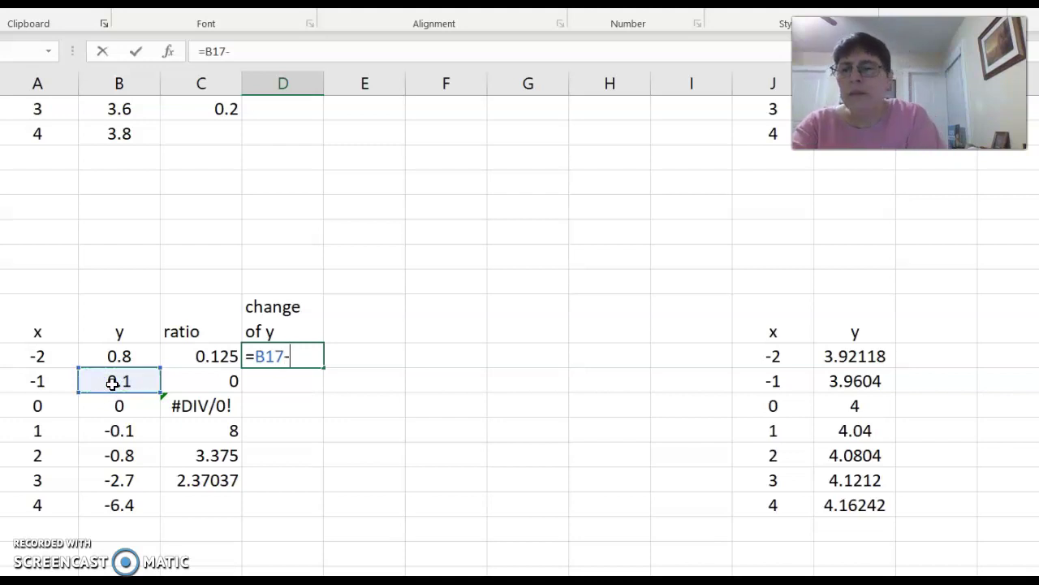
{"action": "left_click", "coordinate": [108, 357]}
{"action": "key", "text": "Return"}
{"action": "left_click", "coordinate": [281, 355]}
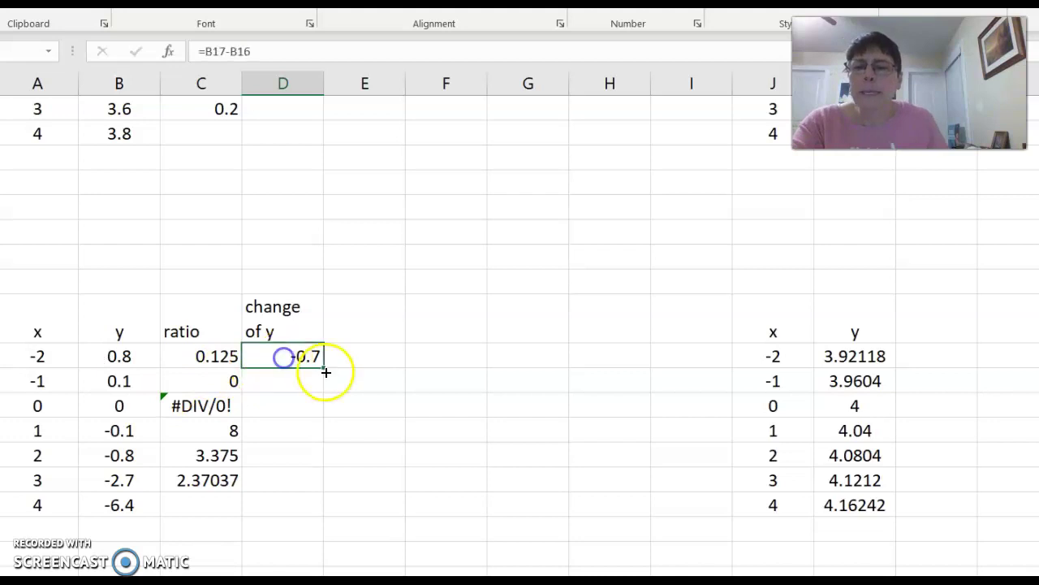
{"action": "left_click_drag", "start_coordinate": [322, 367], "coordinate": [325, 487]}
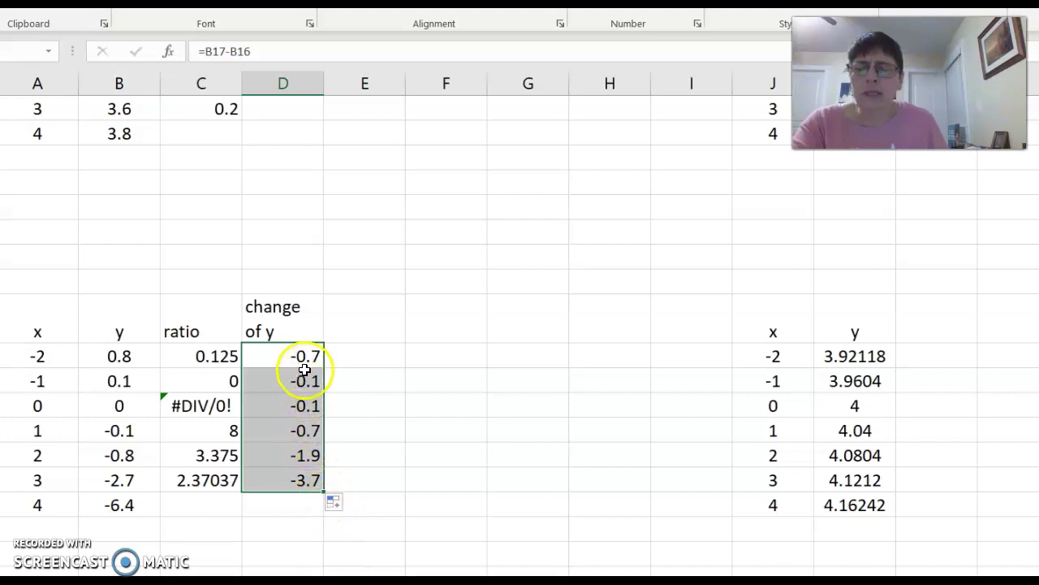
Copy the "change of y" heading from D15 across to E15
{"action": "left_click", "coordinate": [338, 327]}
{"action": "left_click", "coordinate": [286, 327]}
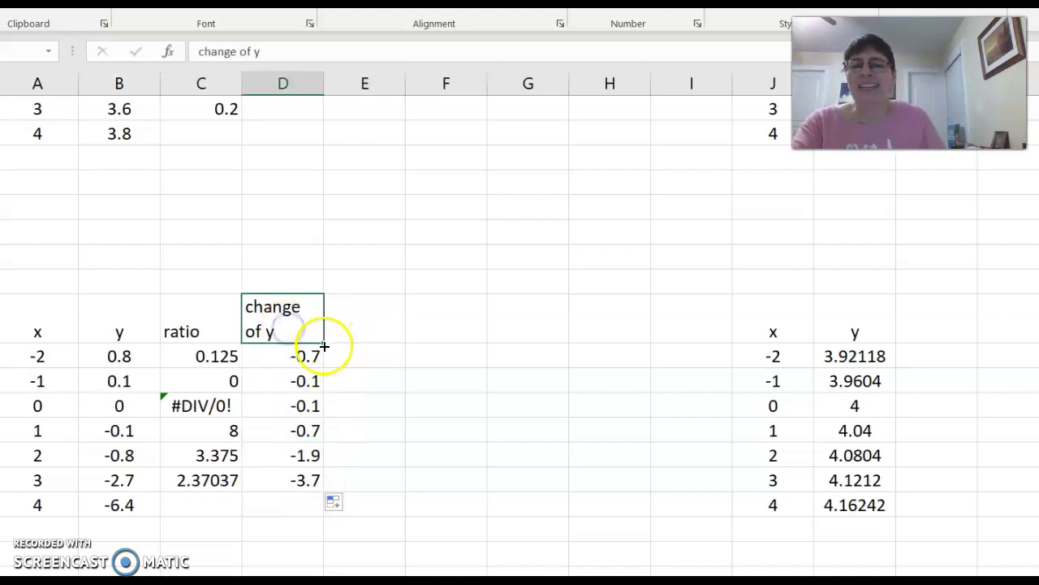
{"action": "left_click_drag", "start_coordinate": [324, 344], "coordinate": [372, 342]}
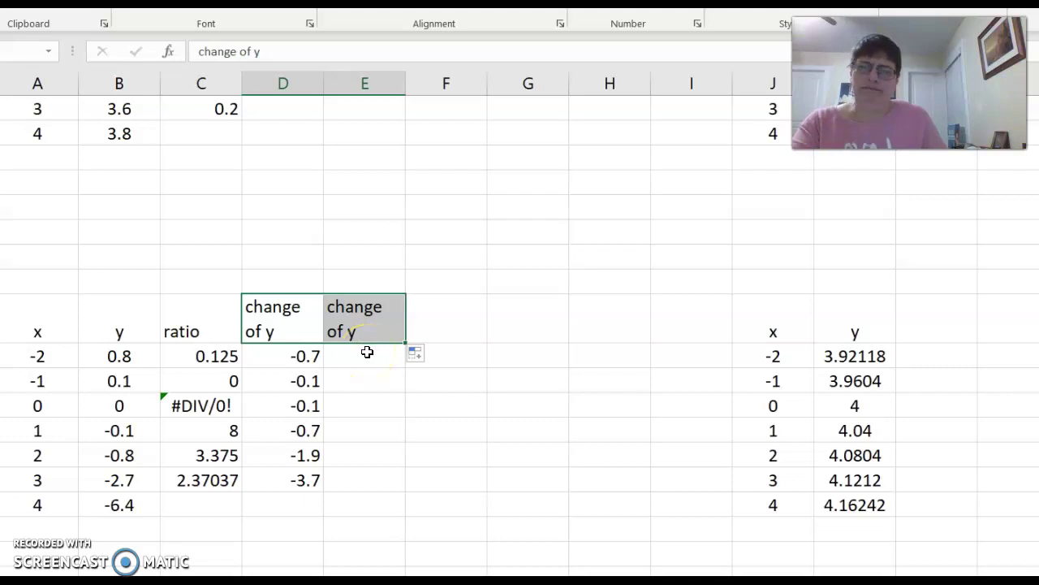
Try to fill the D16:D20 difference formulas across into column E, and undo the fill
{"action": "left_click_drag", "start_coordinate": [292, 360], "coordinate": [388, 486]}
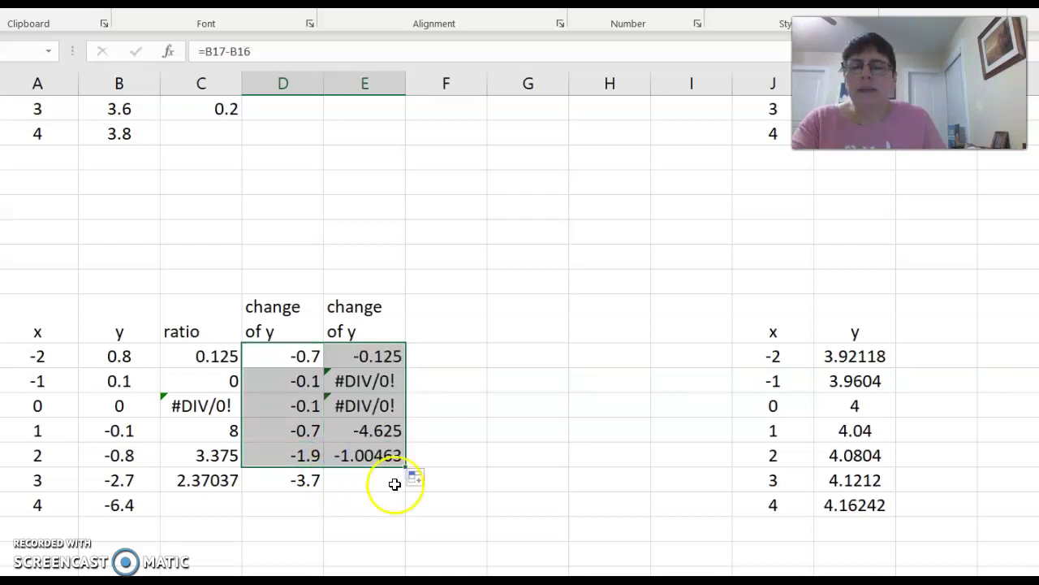
{"action": "key", "text": "ctrl+z"}
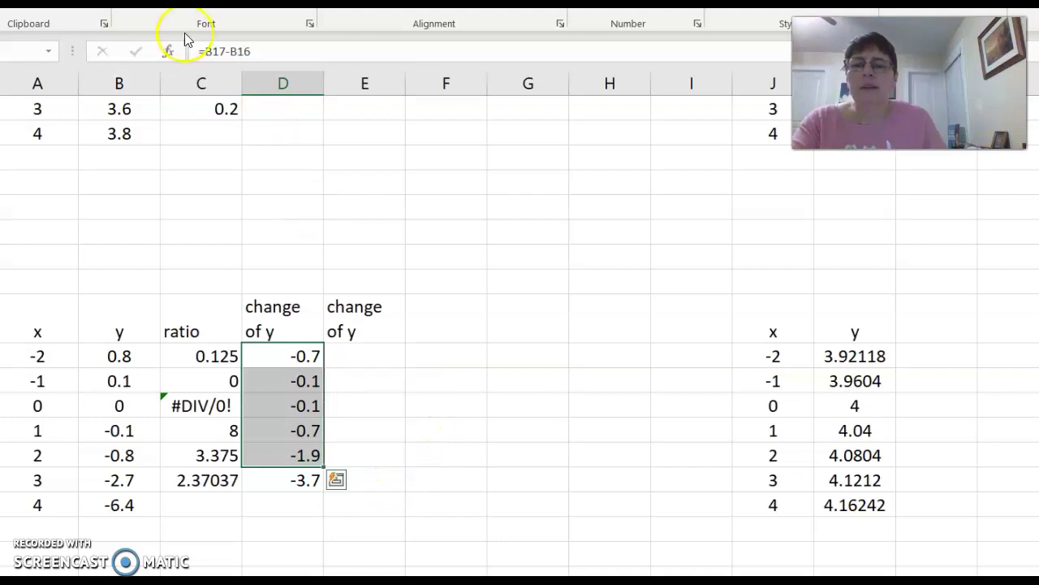
Enter the second-difference formula =D17-D16 in E16 and fill it down to E20
{"action": "left_click", "coordinate": [371, 354]}
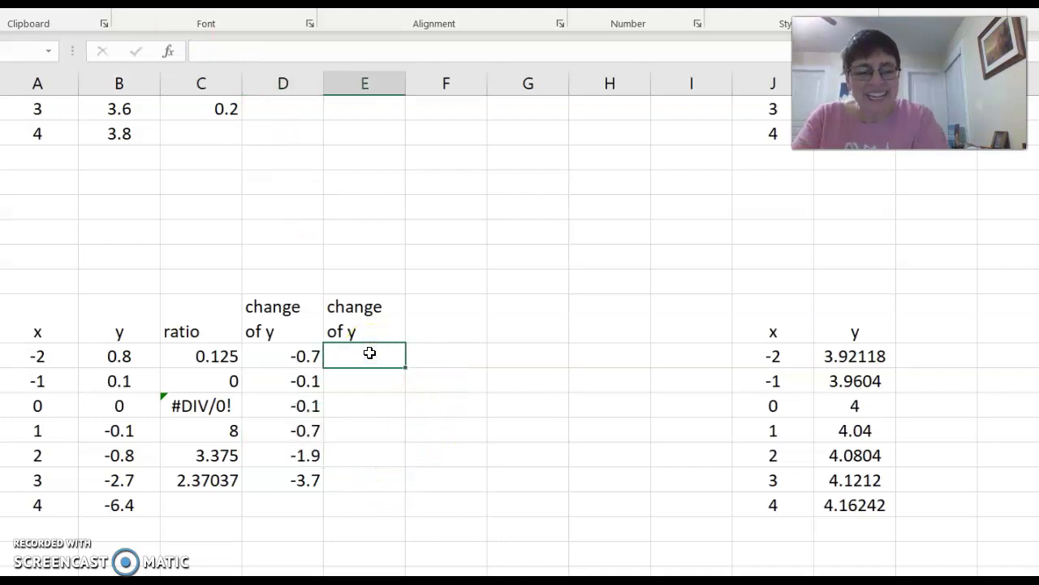
{"action": "type", "text": "="}
{"action": "left_click", "coordinate": [118, 381]}
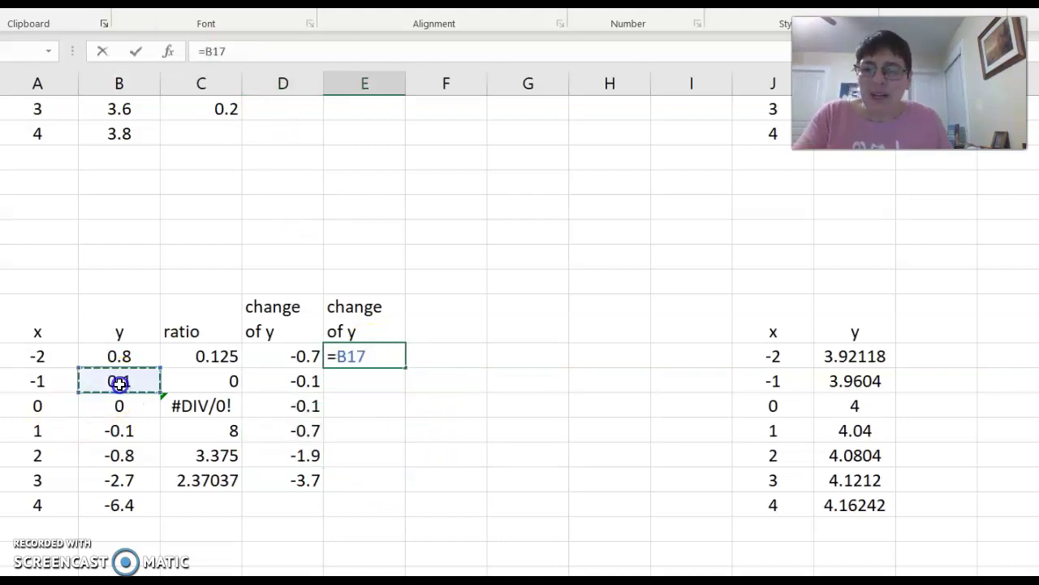
{"action": "type", "text": "-"}
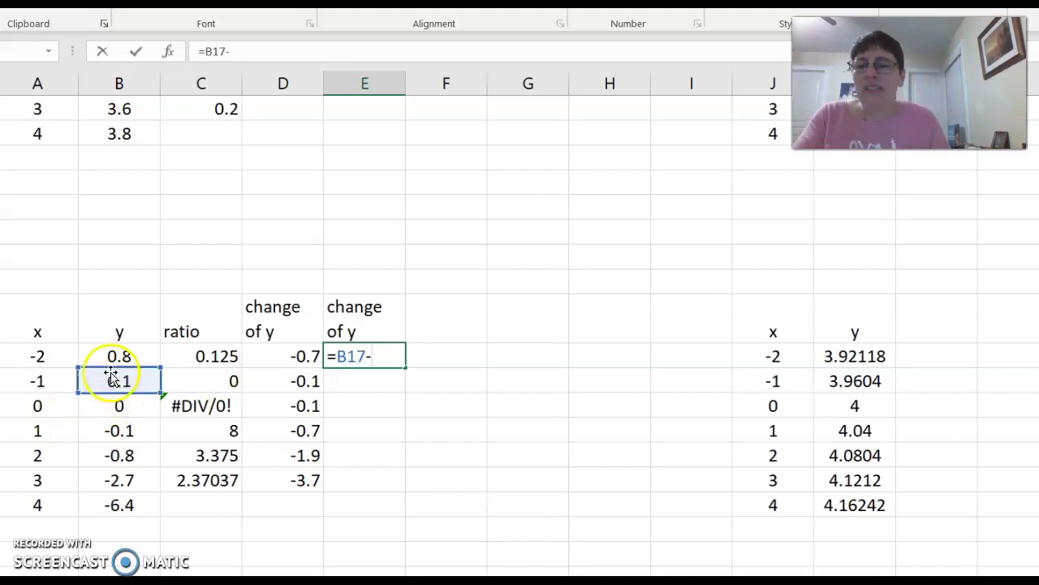
{"action": "key", "text": "BackSpace"}
{"action": "key", "text": "BackSpace"}
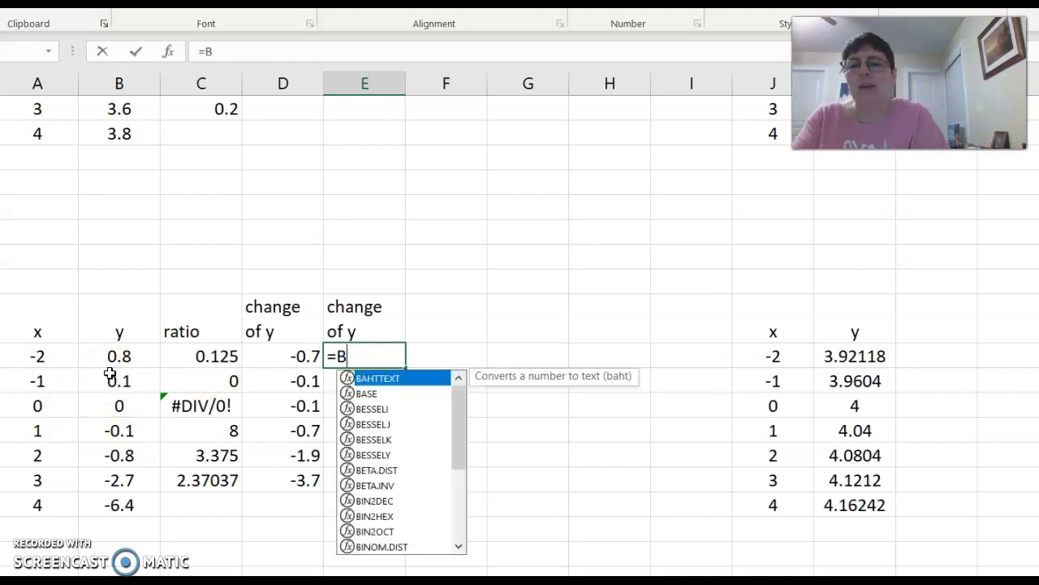
{"action": "key", "text": "BackSpace"}
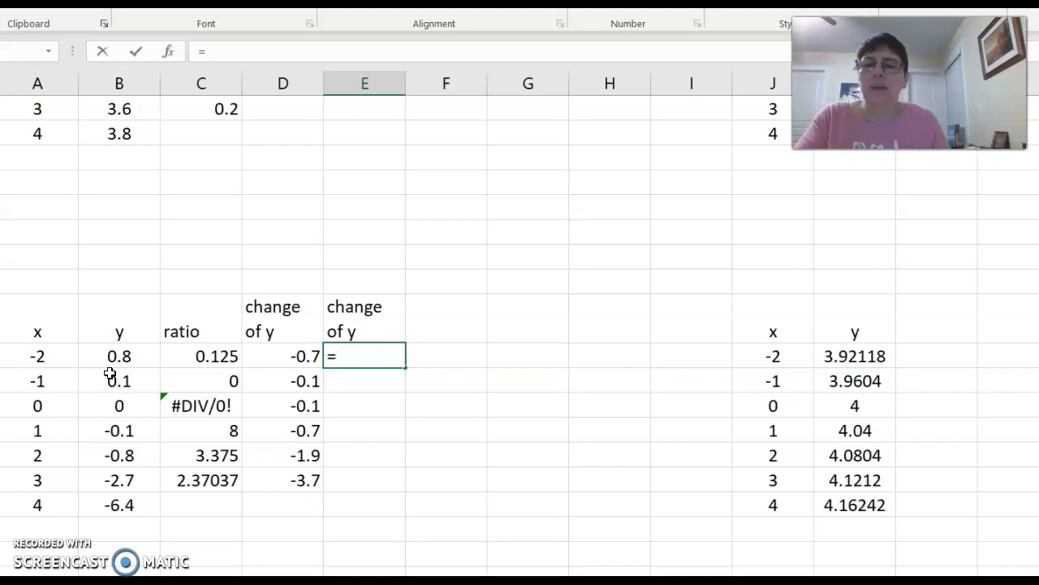
{"action": "left_click", "coordinate": [288, 384]}
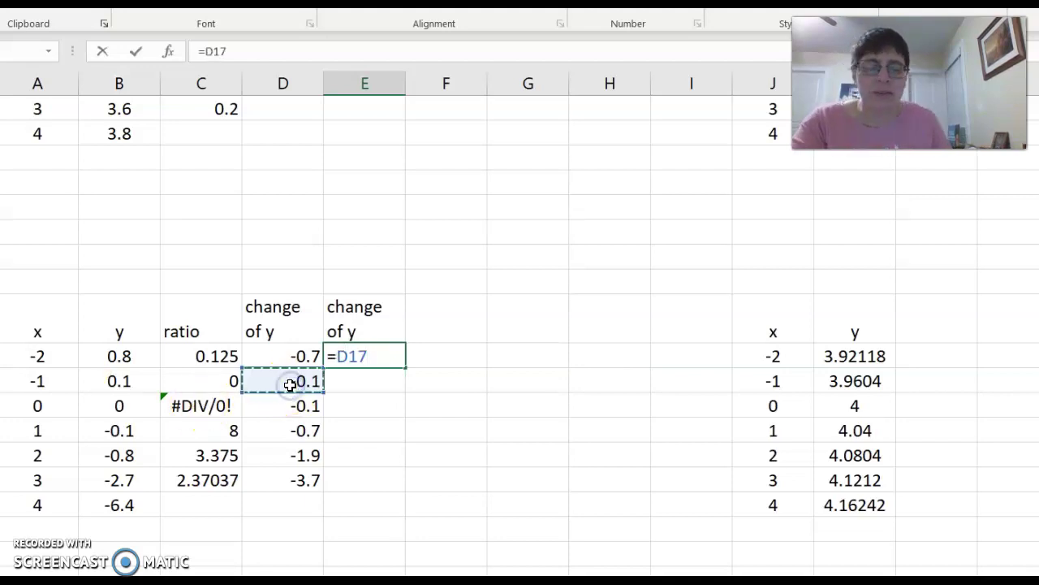
{"action": "type", "text": "-"}
{"action": "left_click", "coordinate": [283, 354]}
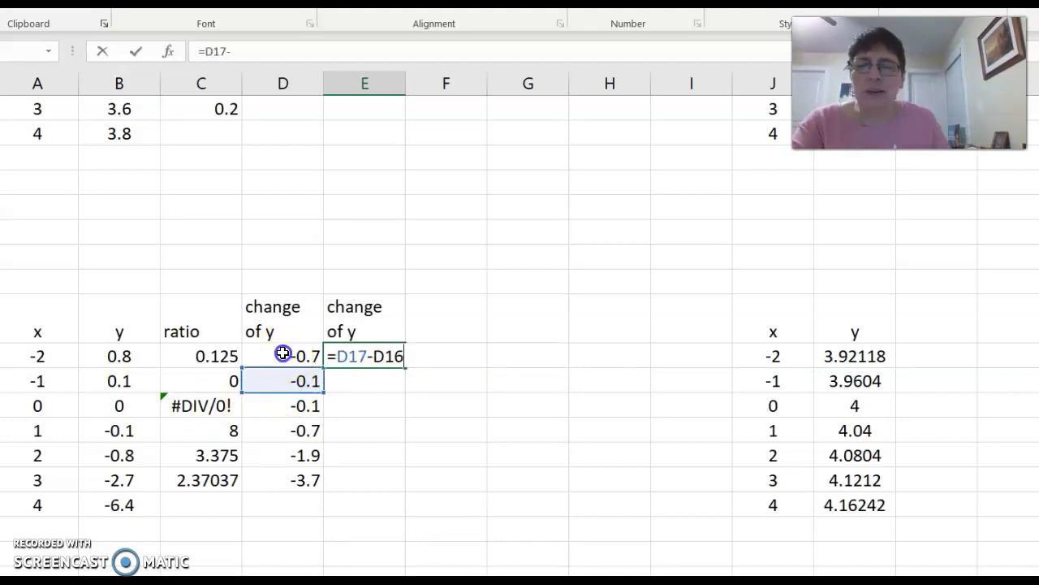
{"action": "key", "text": "Return"}
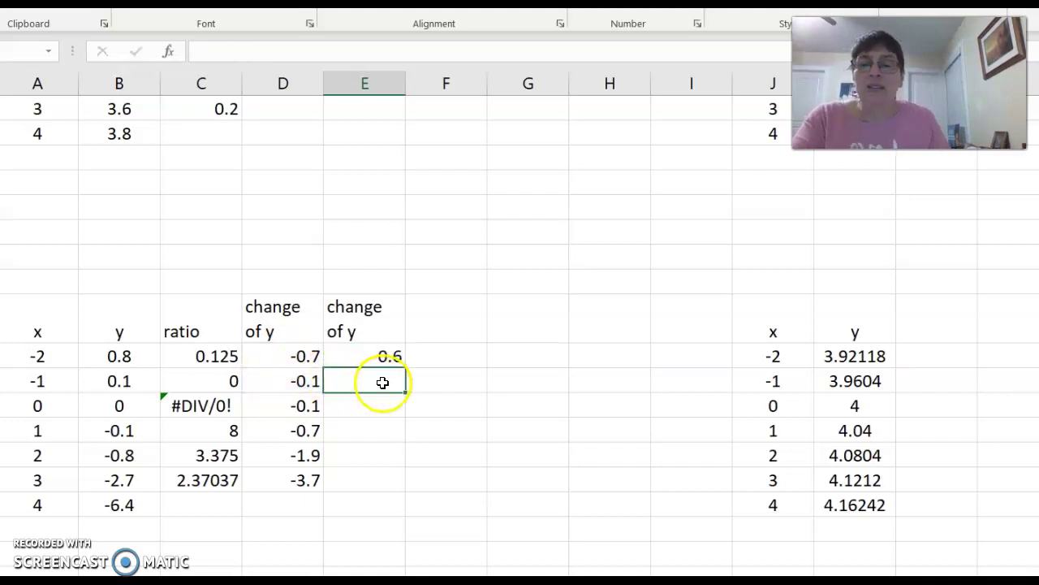
{"action": "left_click", "coordinate": [388, 357]}
{"action": "left_click_drag", "start_coordinate": [406, 368], "coordinate": [416, 466]}
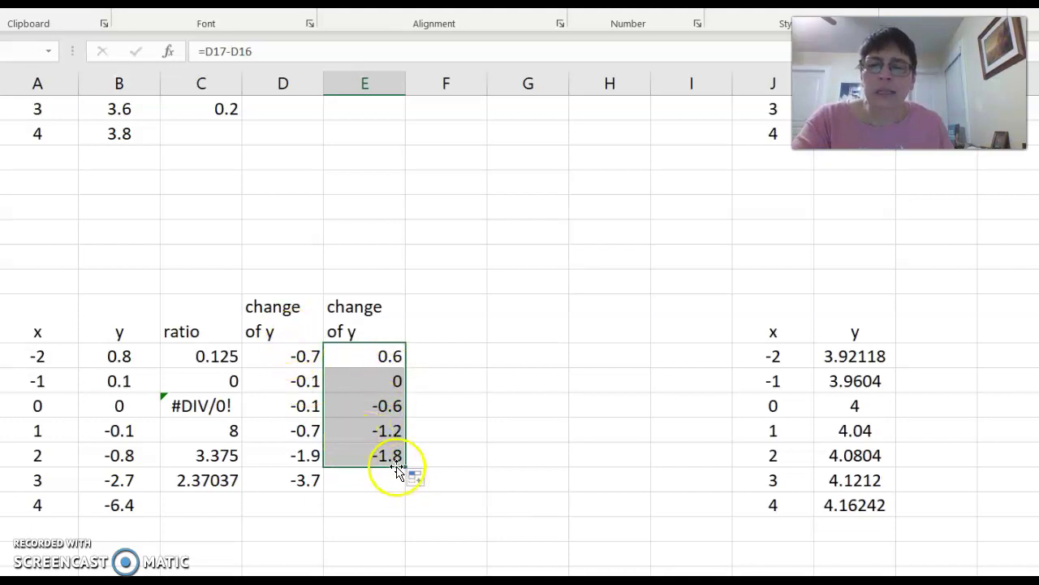
Fill the "change of y" heading and difference formulas from column E across to column F, and clear the extra formula in F20
{"action": "left_click", "coordinate": [393, 323]}
{"action": "left_click_drag", "start_coordinate": [406, 341], "coordinate": [454, 475]}
{"action": "left_click", "coordinate": [452, 452]}
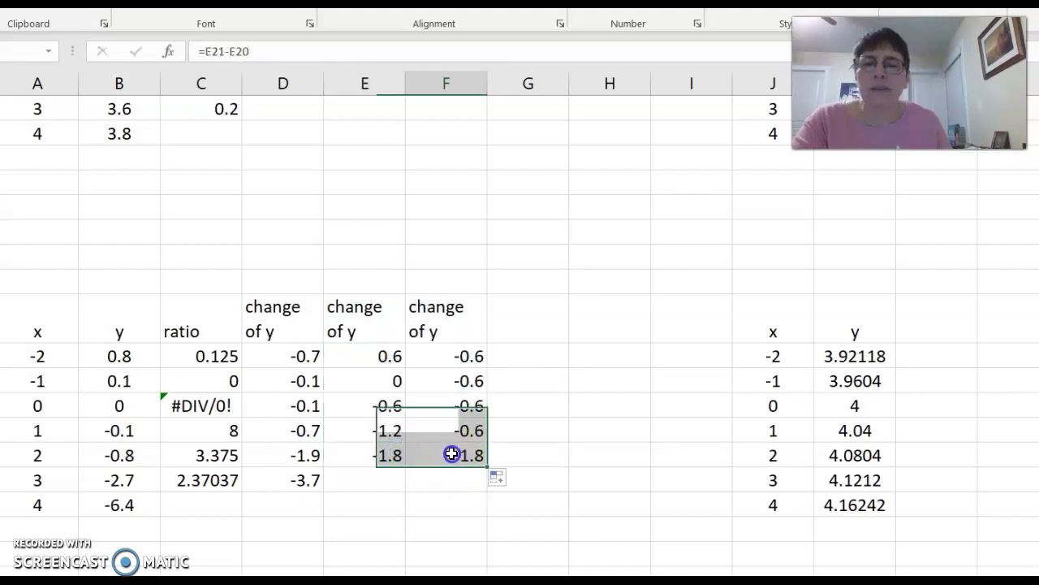
{"action": "key", "text": "BackSpace"}
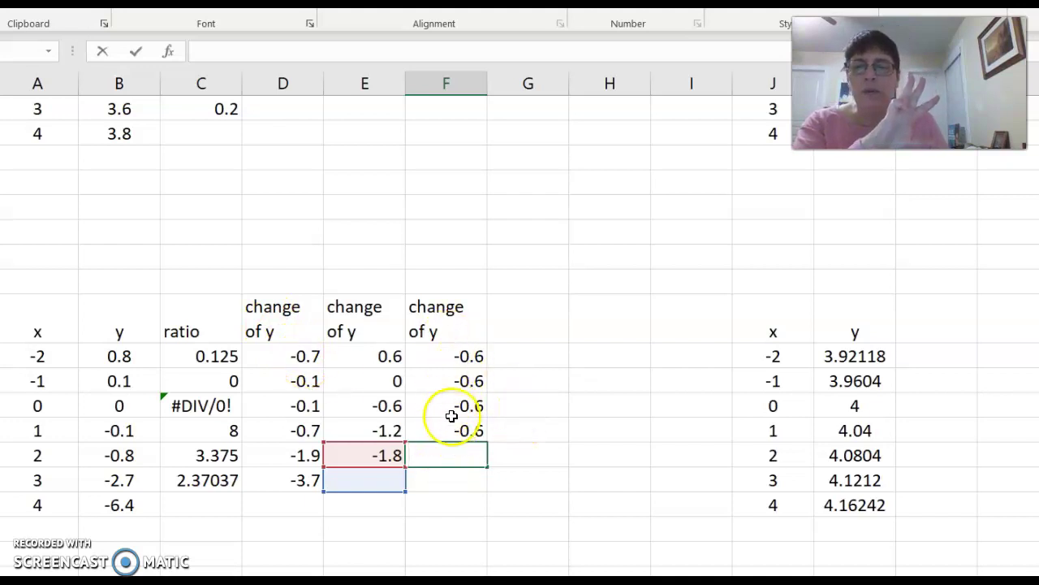
Examine the y formula in B16, focusing on its cubed x term
{"action": "left_click", "coordinate": [120, 356]}
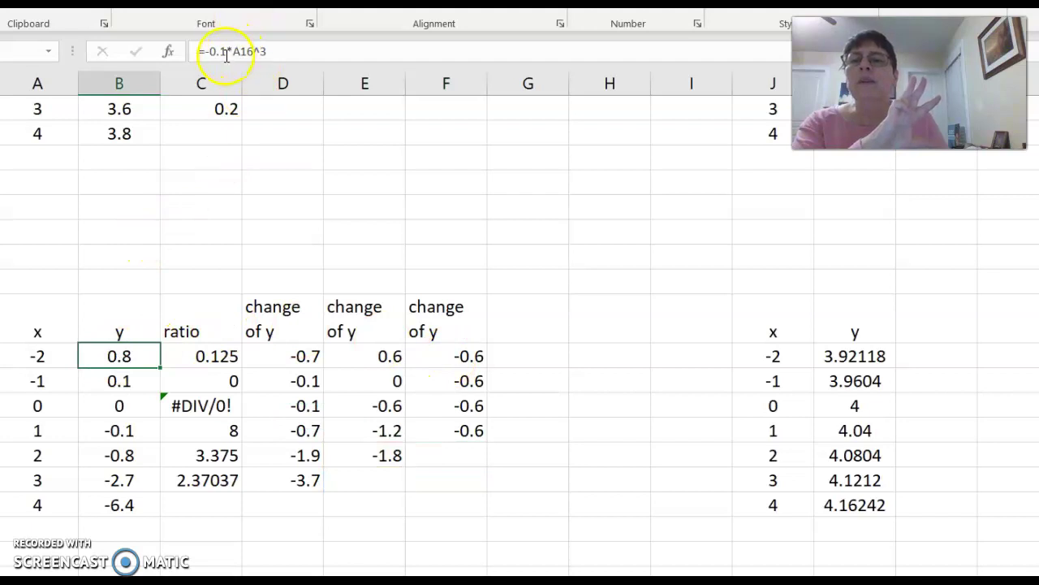
{"action": "left_click_drag", "start_coordinate": [269, 50], "coordinate": [236, 47]}
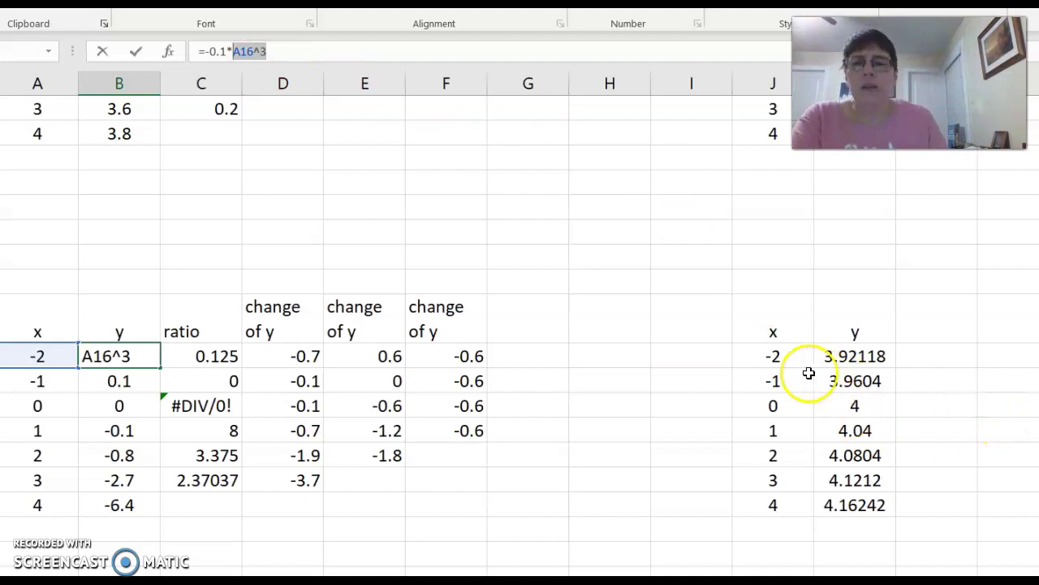
{"action": "key", "text": "Return"}
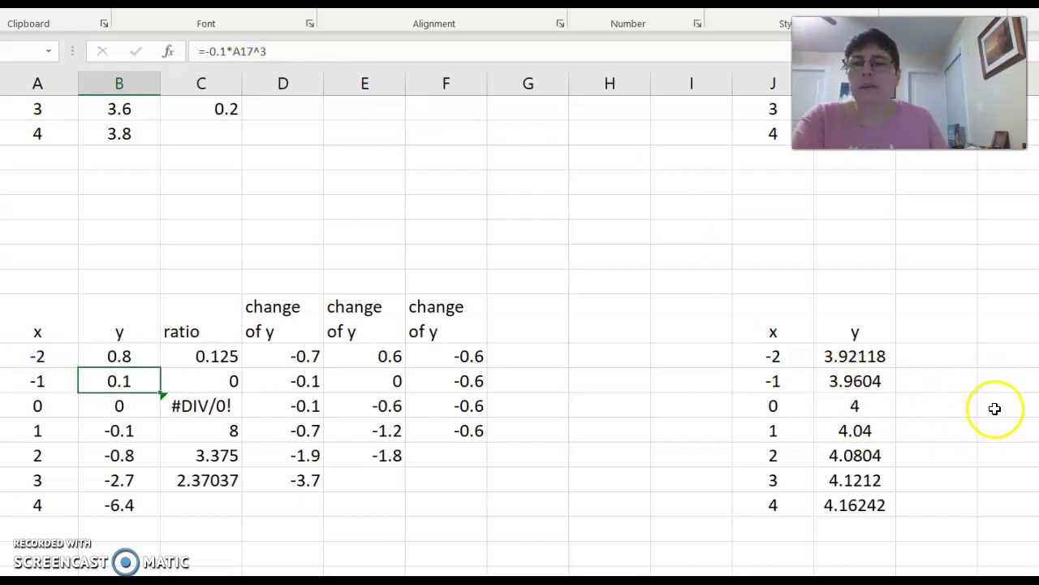
Add a "ratio" column beside the second table's y values, with =K17/K16 in L16 filled down to L21
{"action": "left_click", "coordinate": [919, 357]}
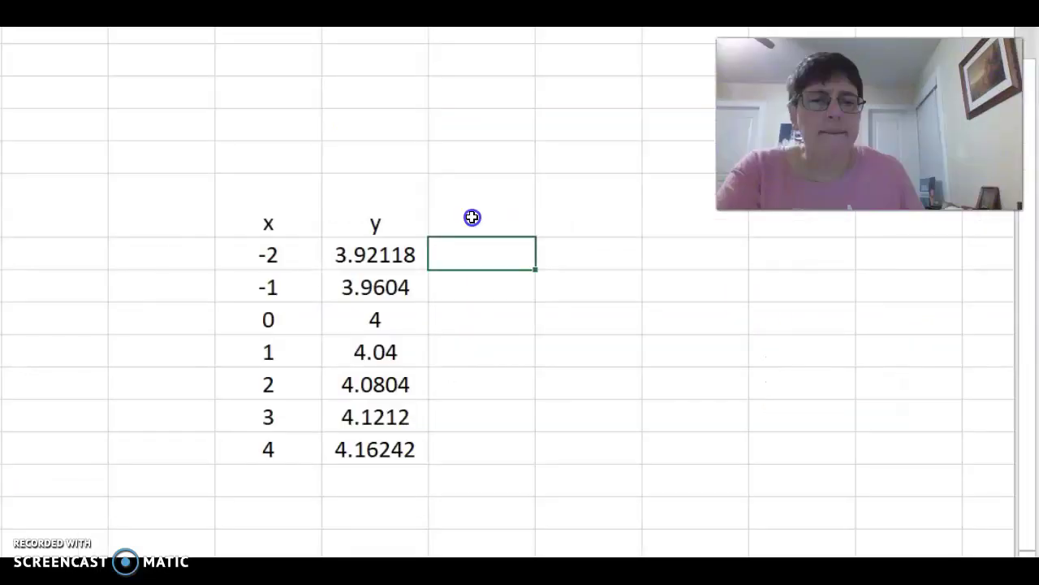
{"action": "left_click", "coordinate": [929, 326]}
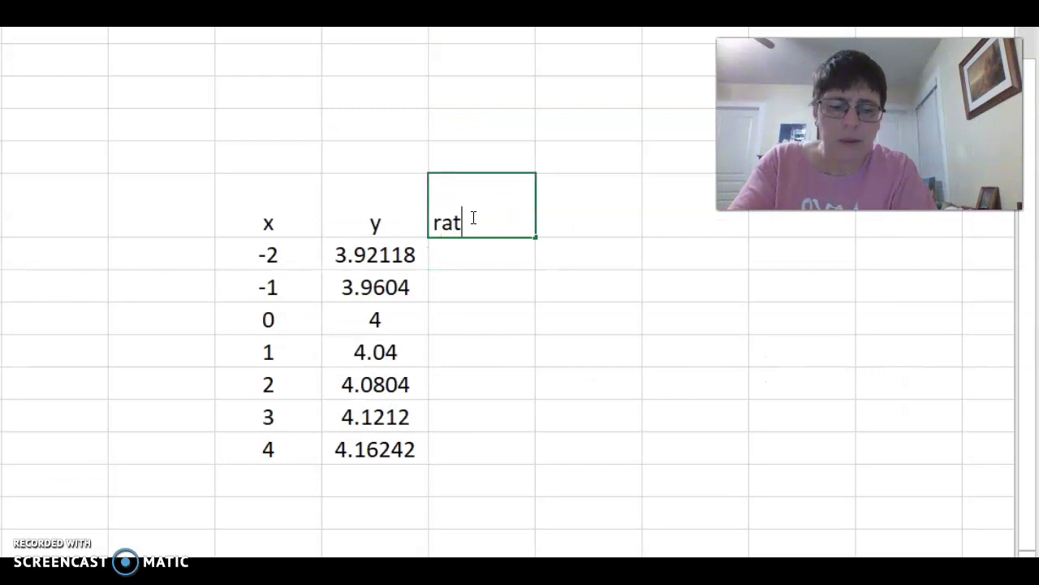
{"action": "left_click", "coordinate": [444, 253]}
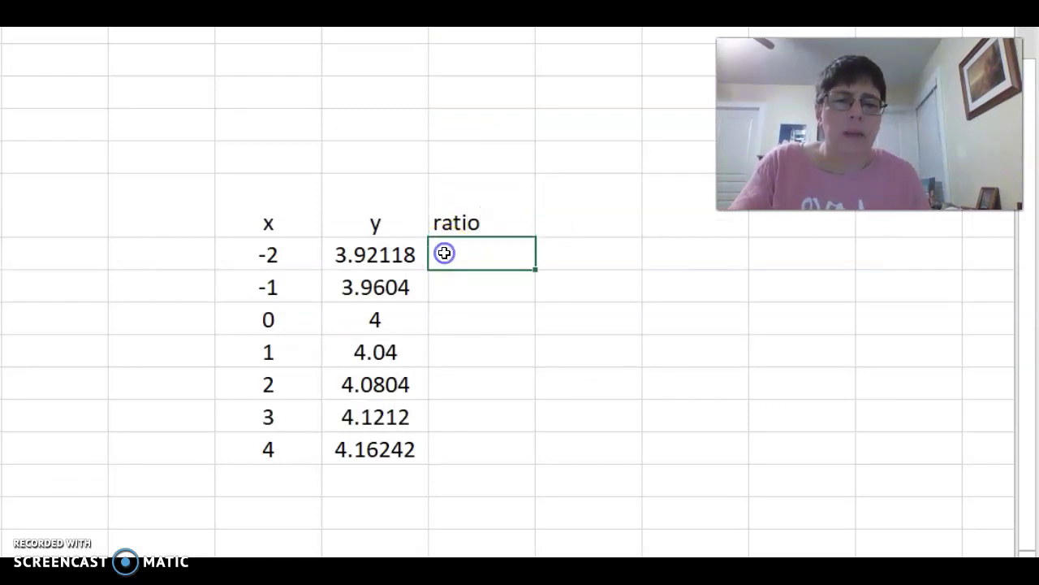
{"action": "type", "text": "="}
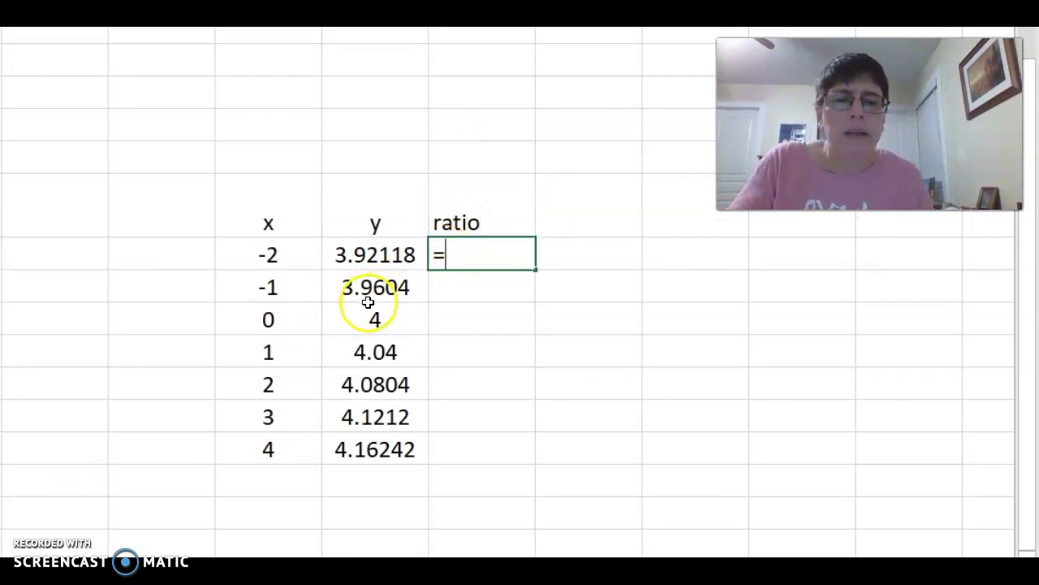
{"action": "left_click", "coordinate": [352, 289]}
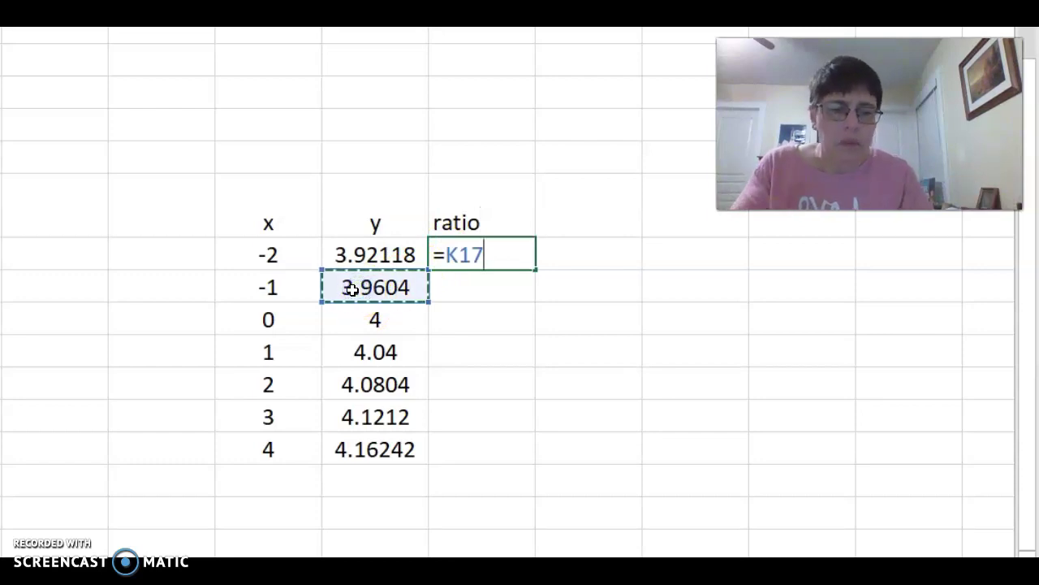
{"action": "type", "text": "/"}
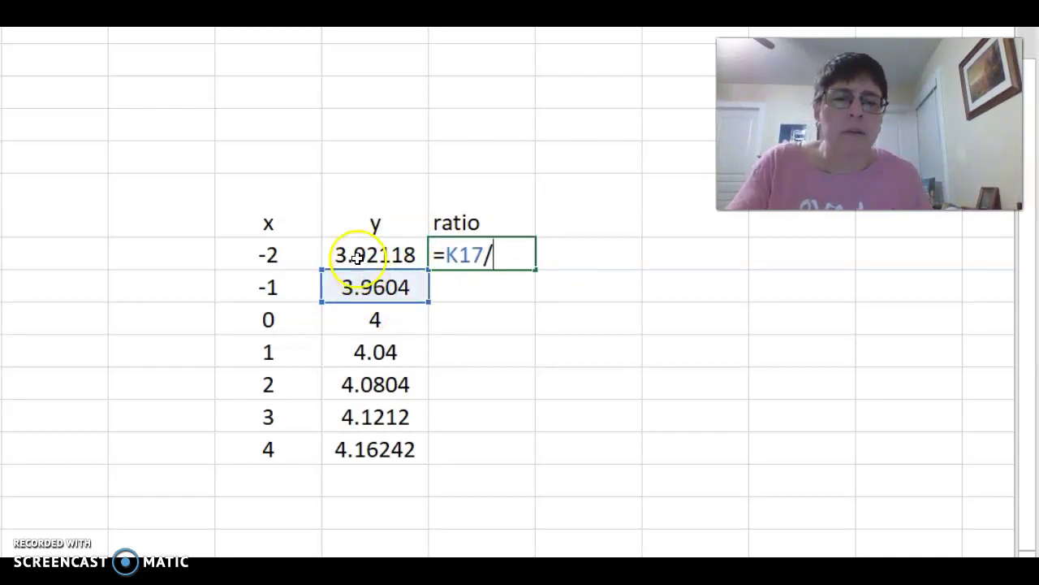
{"action": "left_click", "coordinate": [357, 256]}
{"action": "key", "text": "Return"}
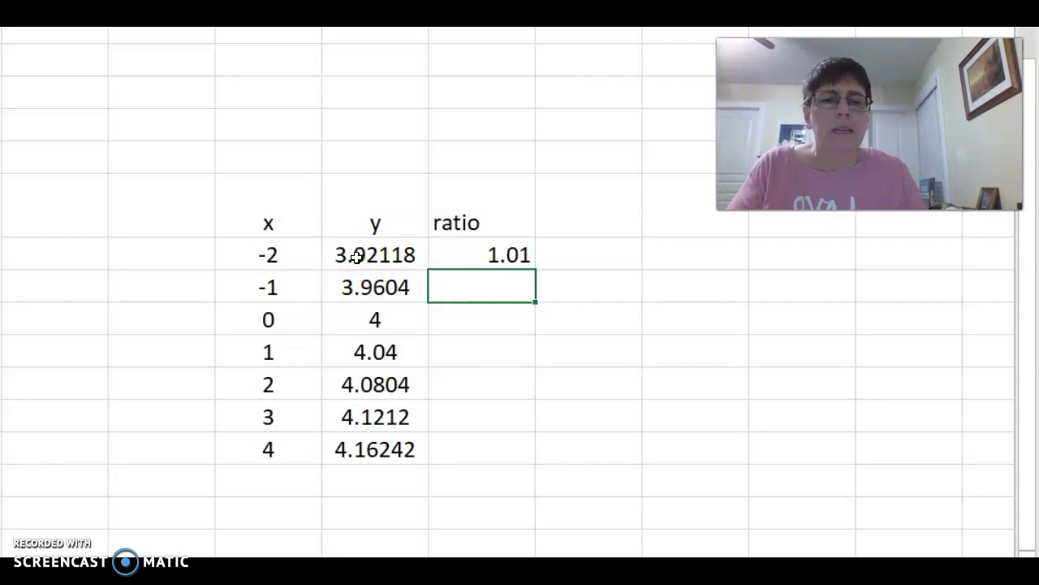
{"action": "left_click", "coordinate": [467, 256]}
{"action": "left_click_drag", "start_coordinate": [531, 269], "coordinate": [525, 422]}
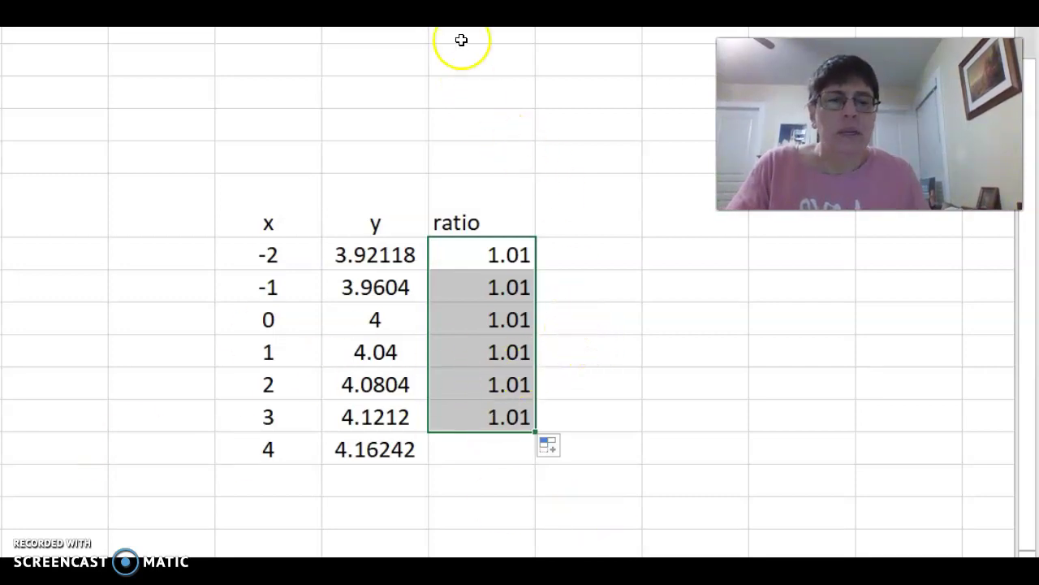
Check the y formula in K16, and write the table's exponential equation in M18, starting with "y=4*(1.0"
{"action": "left_click", "coordinate": [385, 255]}
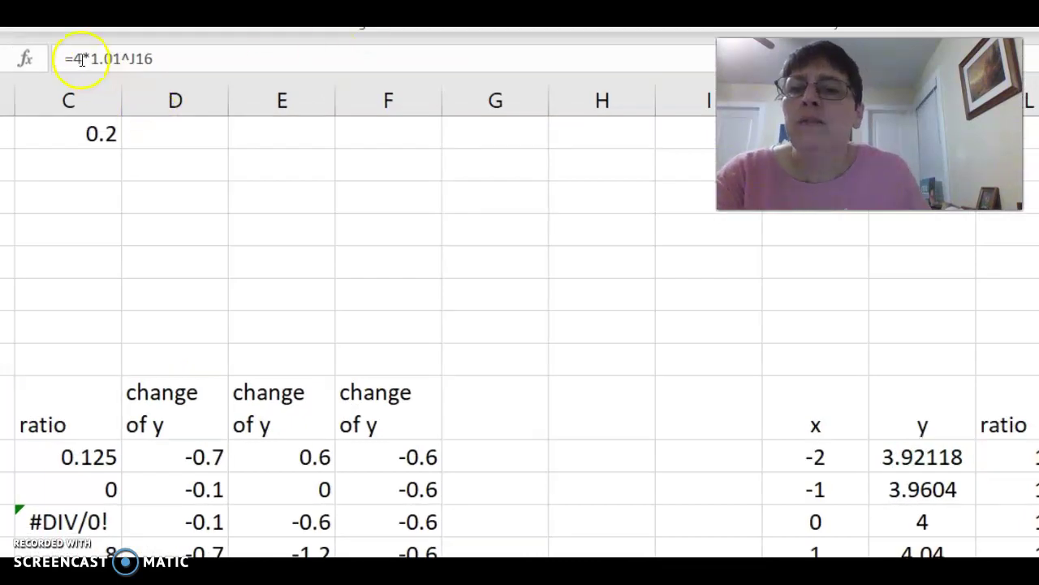
{"action": "left_click", "coordinate": [121, 59]}
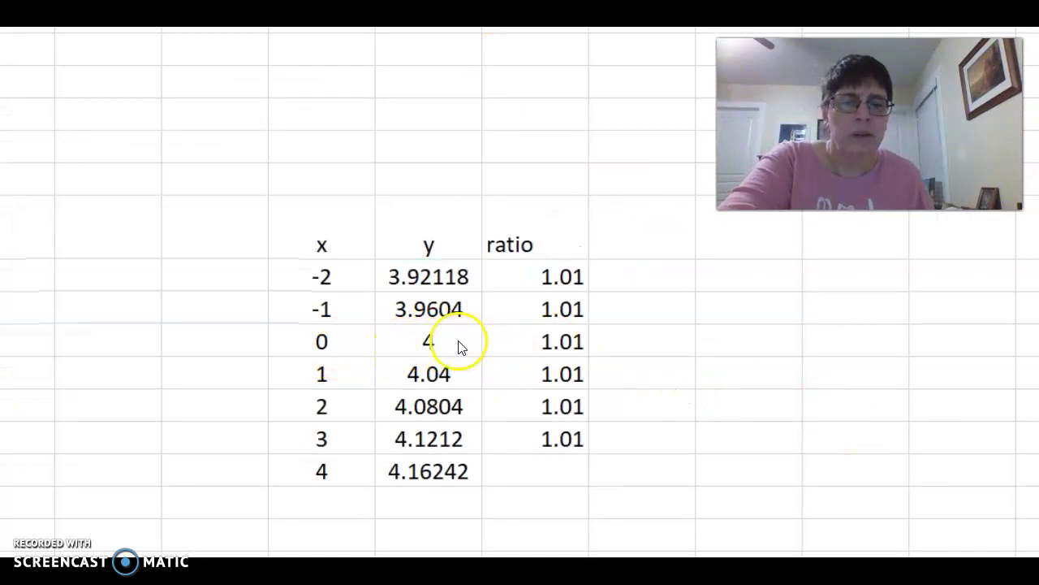
{"action": "left_click", "coordinate": [648, 342]}
{"action": "left_click", "coordinate": [645, 342]}
{"action": "type", "text": "=4*"}
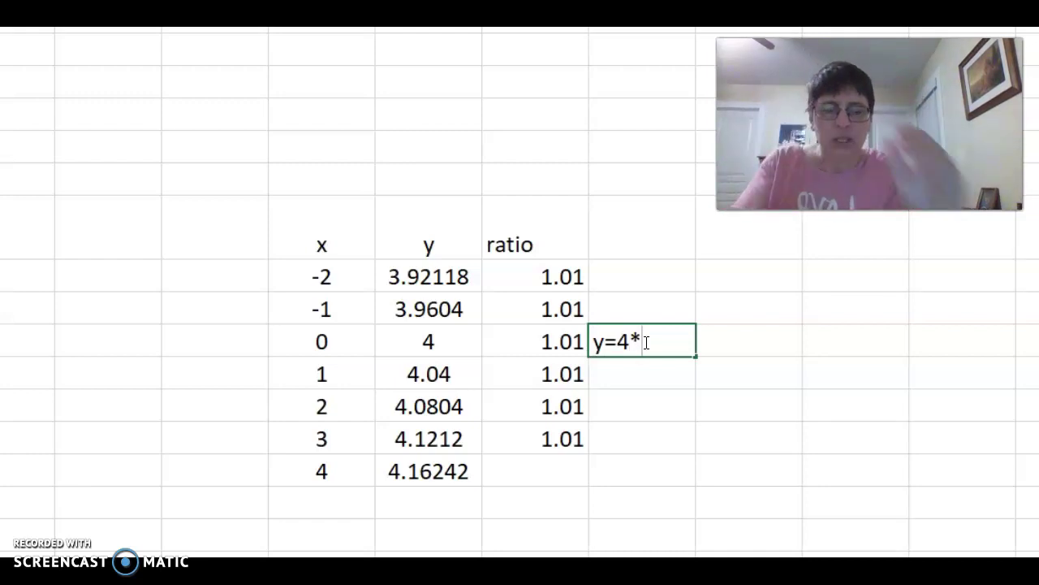
{"action": "type", "text": ".0"}
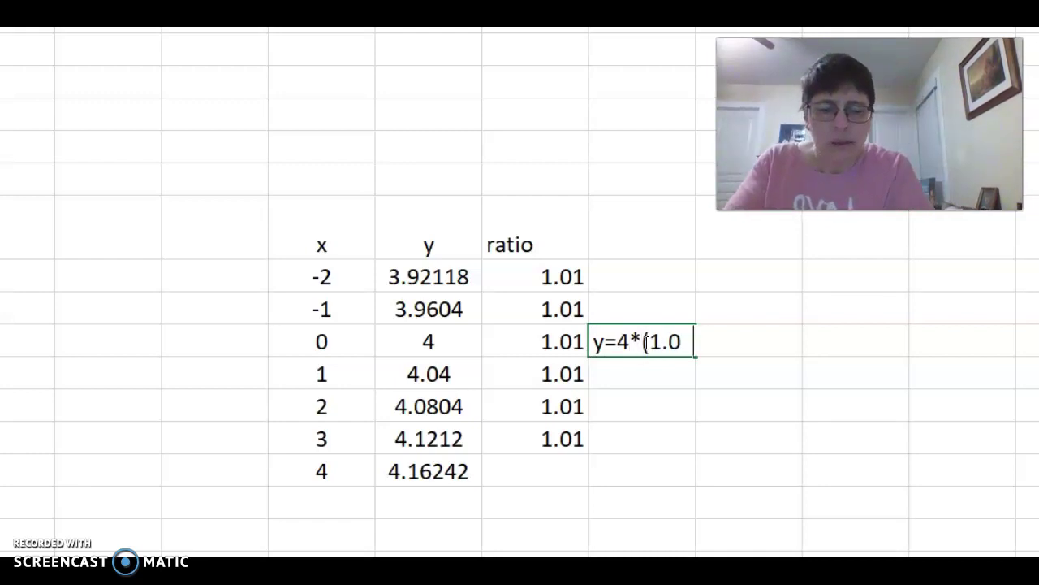